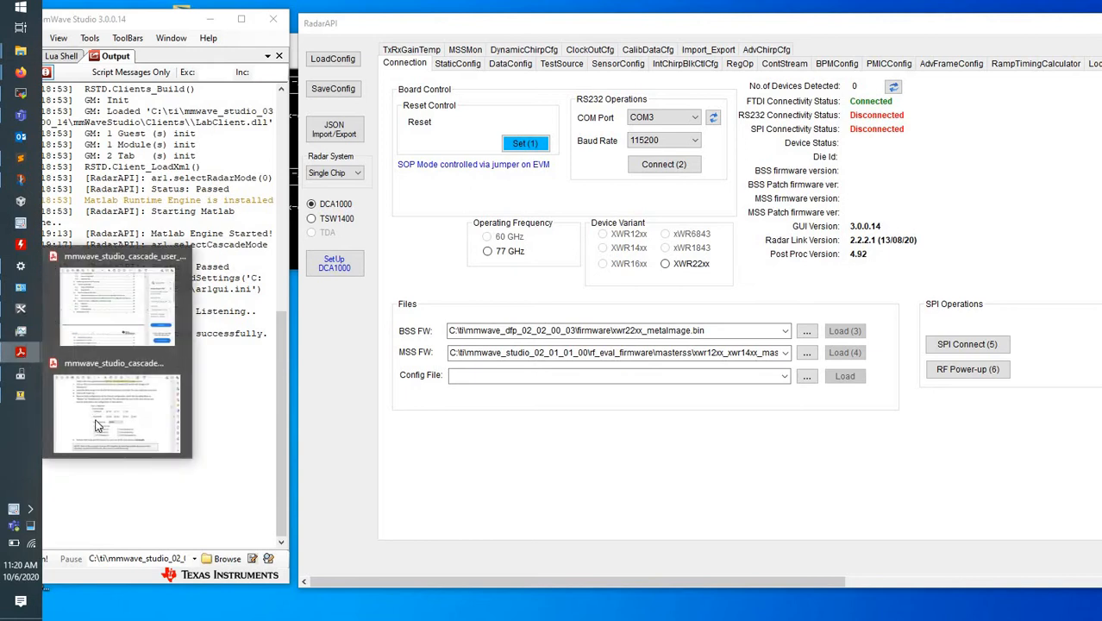
Open the mmWave Studio cascade user guide PDF and review the device configuration instructions on pages 16 and 17.
click(93, 420)
scroll(268, 377, down, 5)
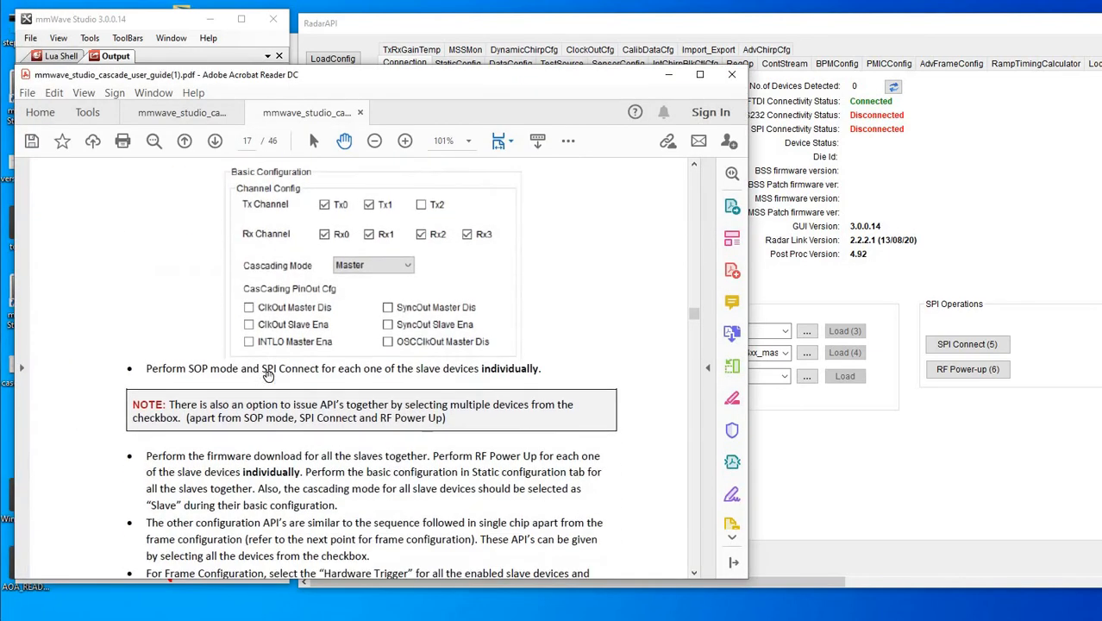
scroll(268, 376, up, 15)
scroll(268, 376, down, 2)
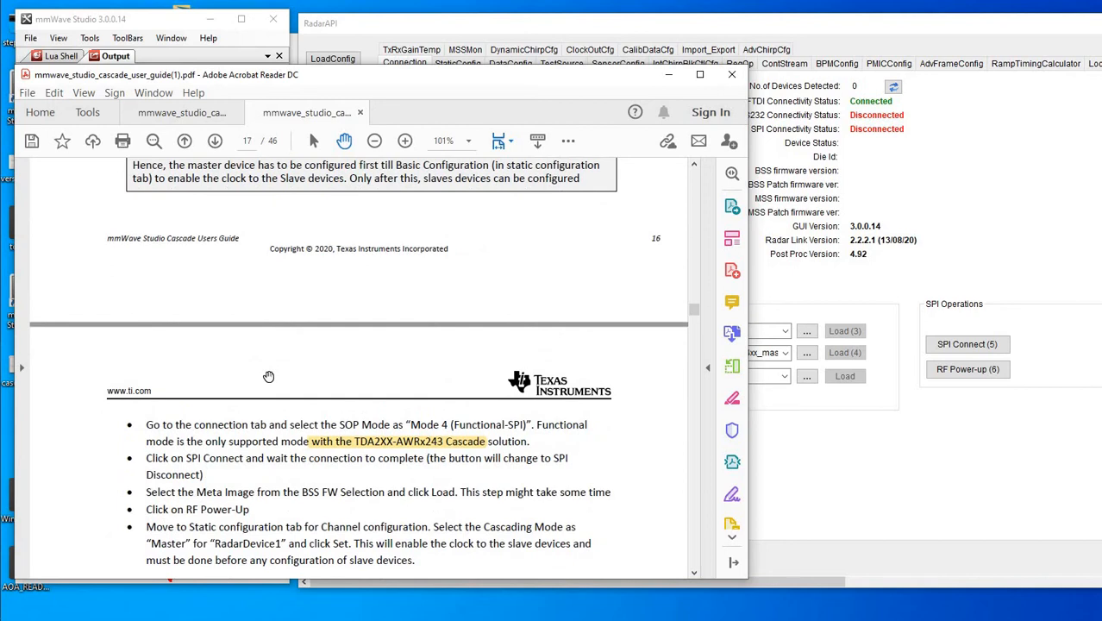
scroll(268, 376, down, 5)
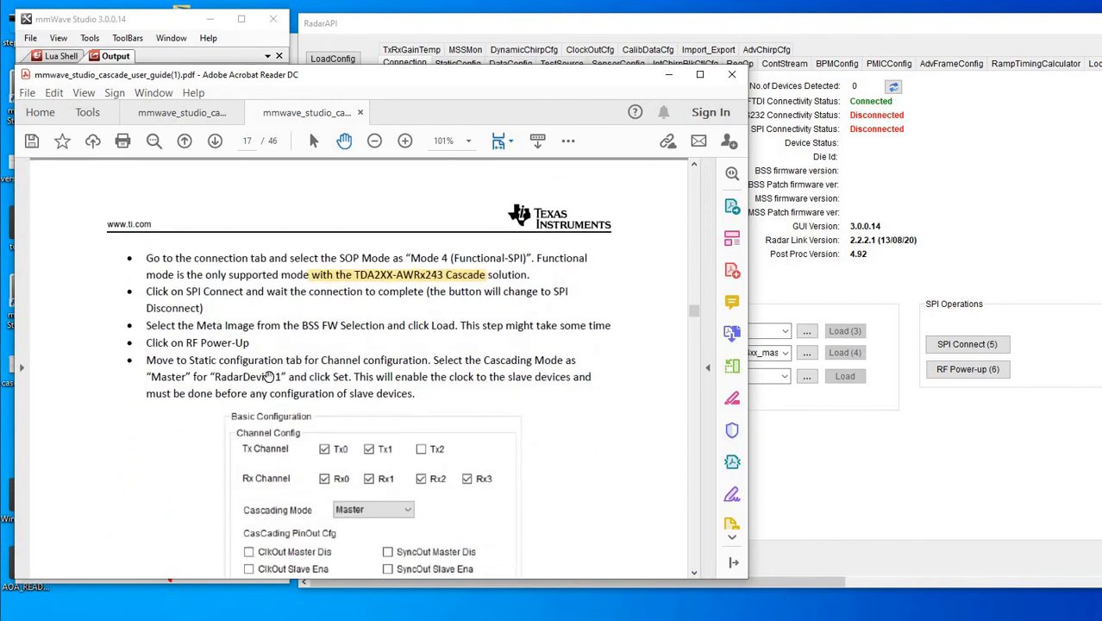
scroll(268, 377, down, 10)
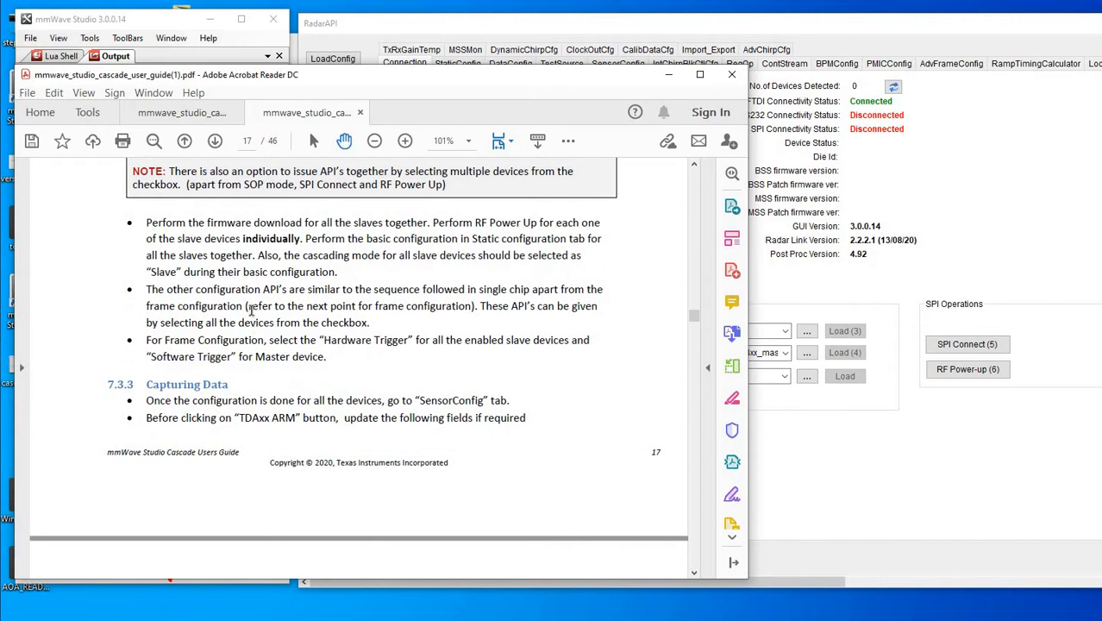
scroll(251, 310, down, 10)
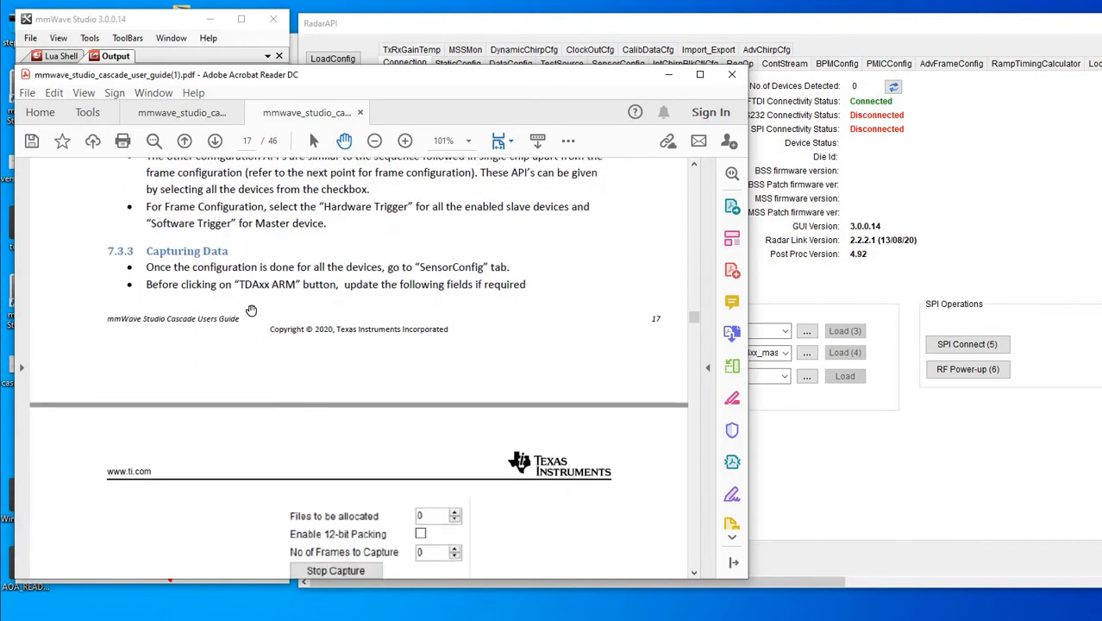
scroll(251, 310, down, 5)
scroll(251, 310, up, 20)
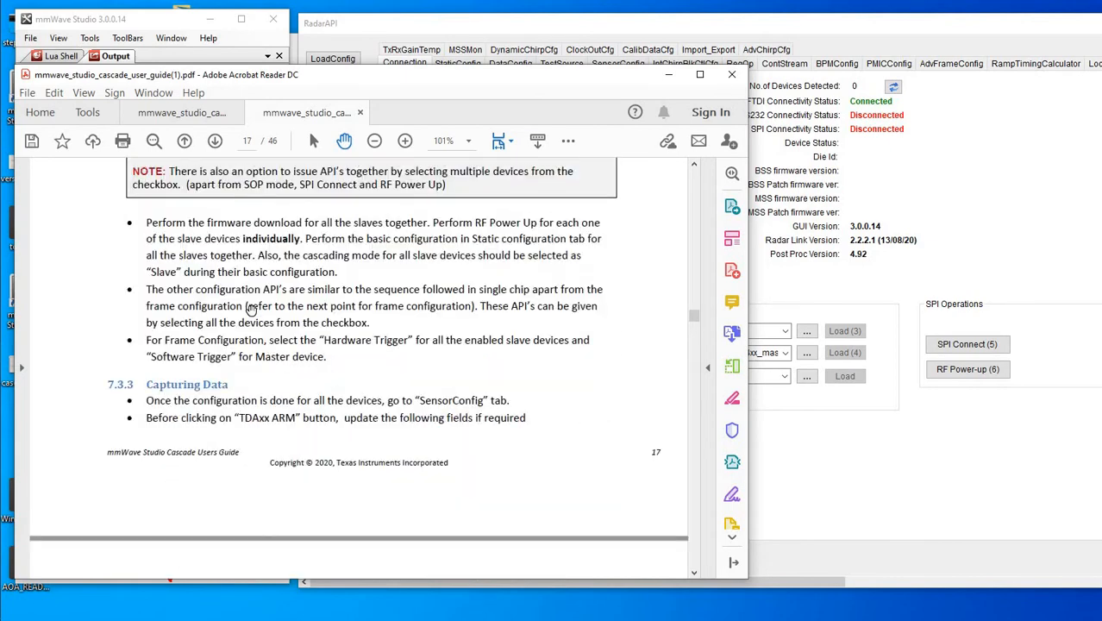
scroll(251, 311, up, 10)
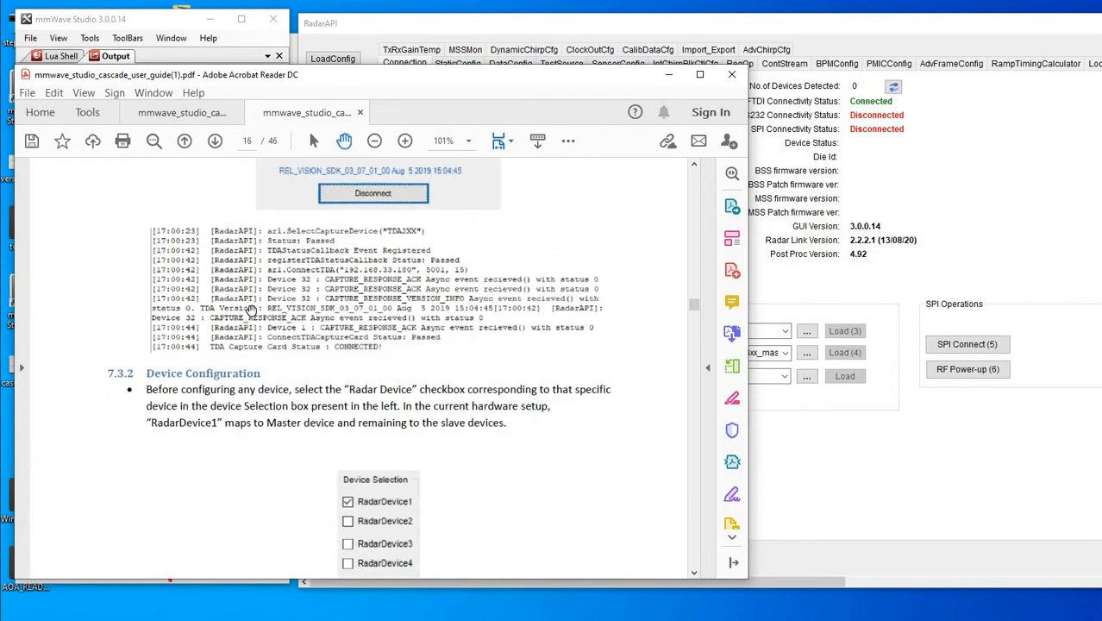
scroll(251, 310, down, 5)
scroll(251, 311, down, 10)
scroll(251, 311, up, 2)
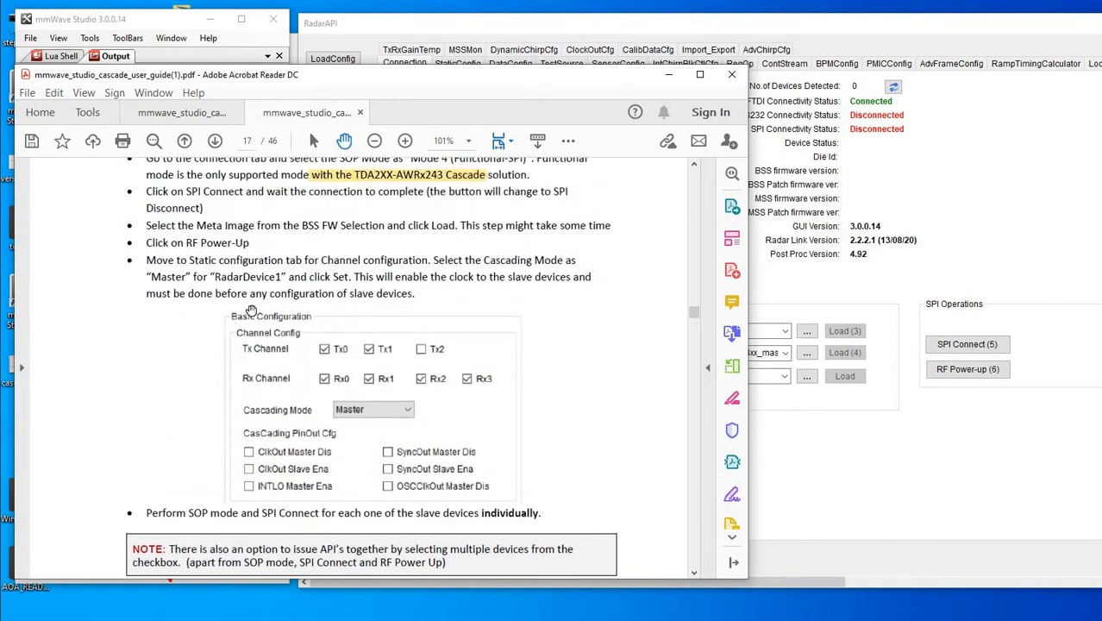
scroll(251, 310, down, 3)
scroll(251, 311, down, 1)
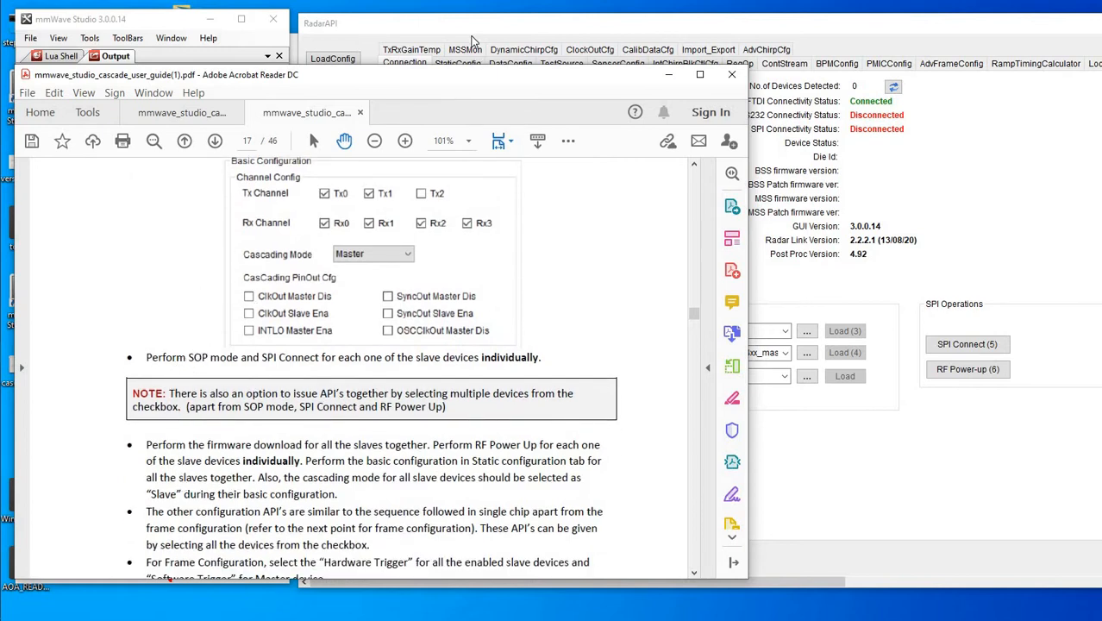
Switch to the RadarAPI window and set the radar system to Cascade.
click(452, 25)
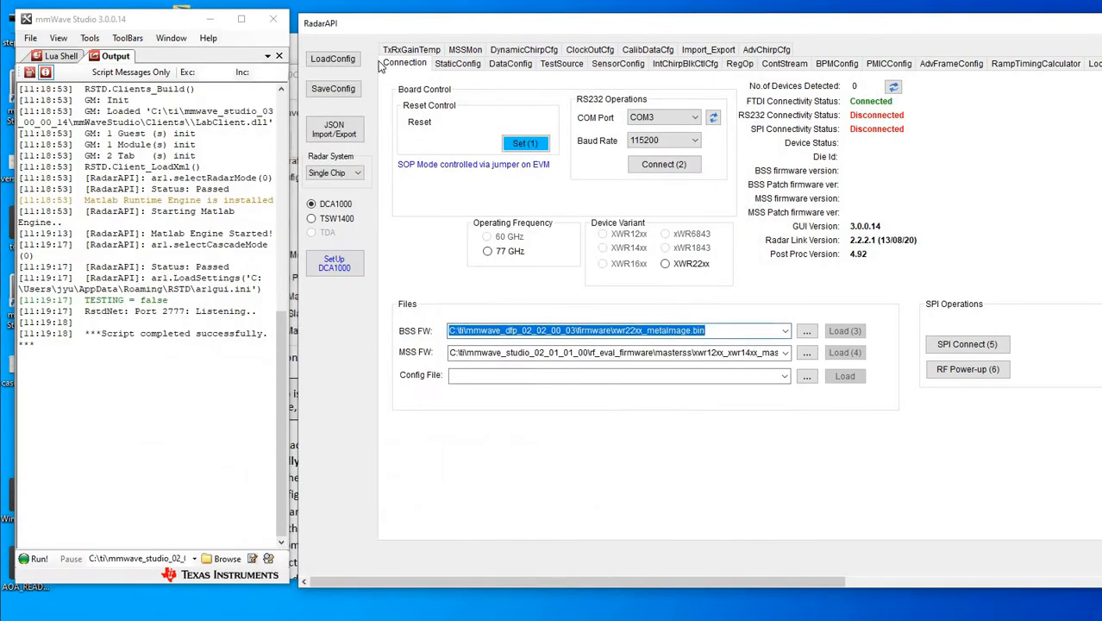
click(334, 181)
click(323, 195)
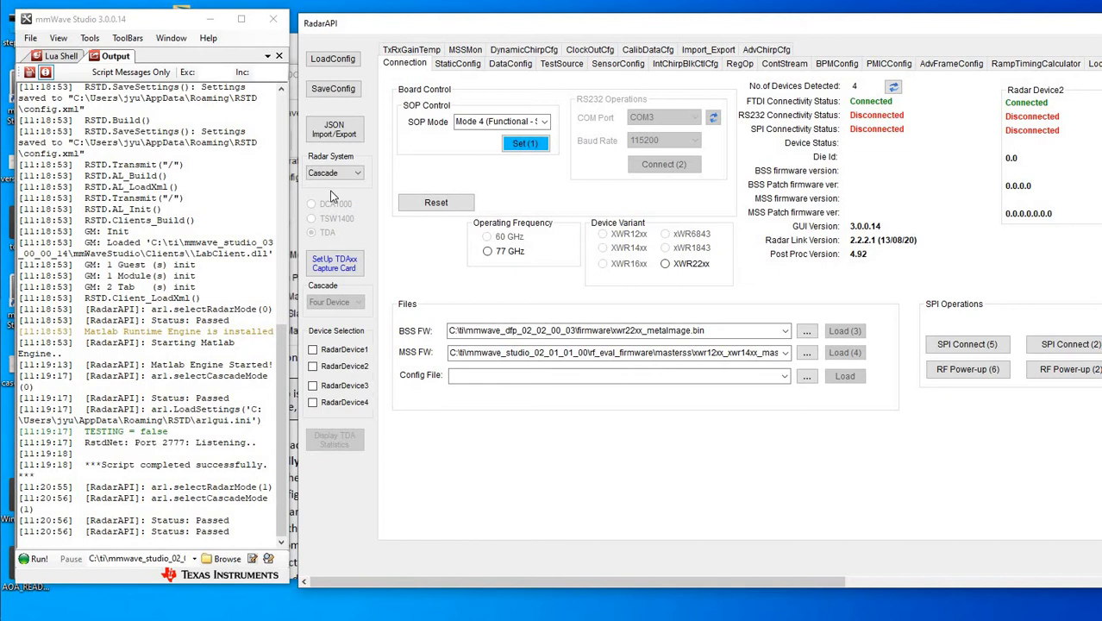
Connect and configure the TDAxx capture card at 192.168.33.180 with Master and Slaves 1 to 3 enabled, and minimize its setup window.
click(335, 263)
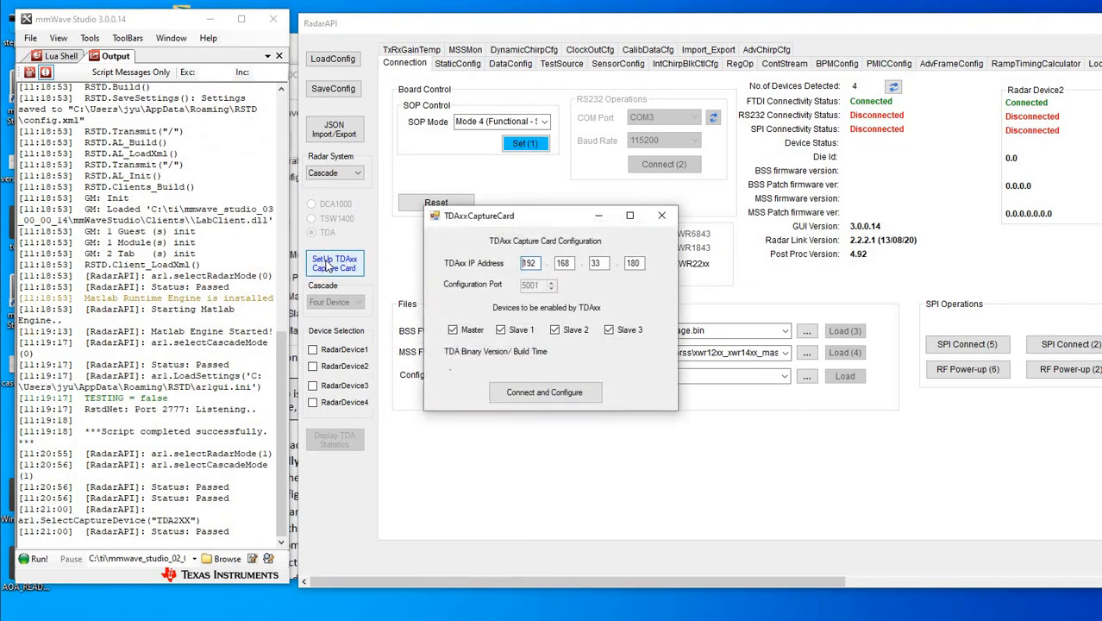
click(538, 396)
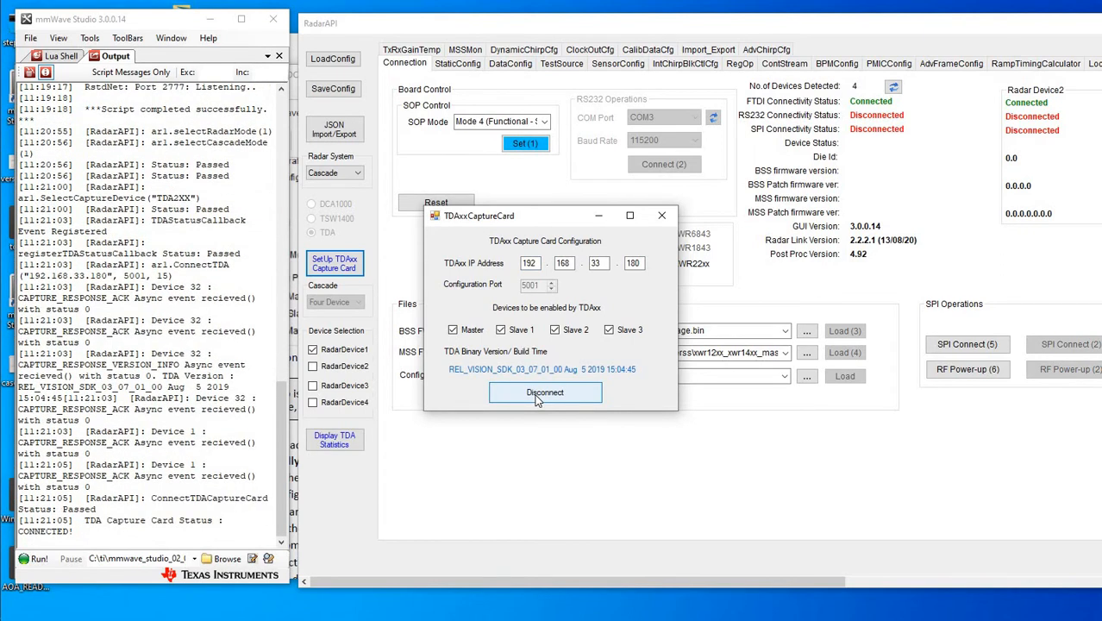
click(599, 216)
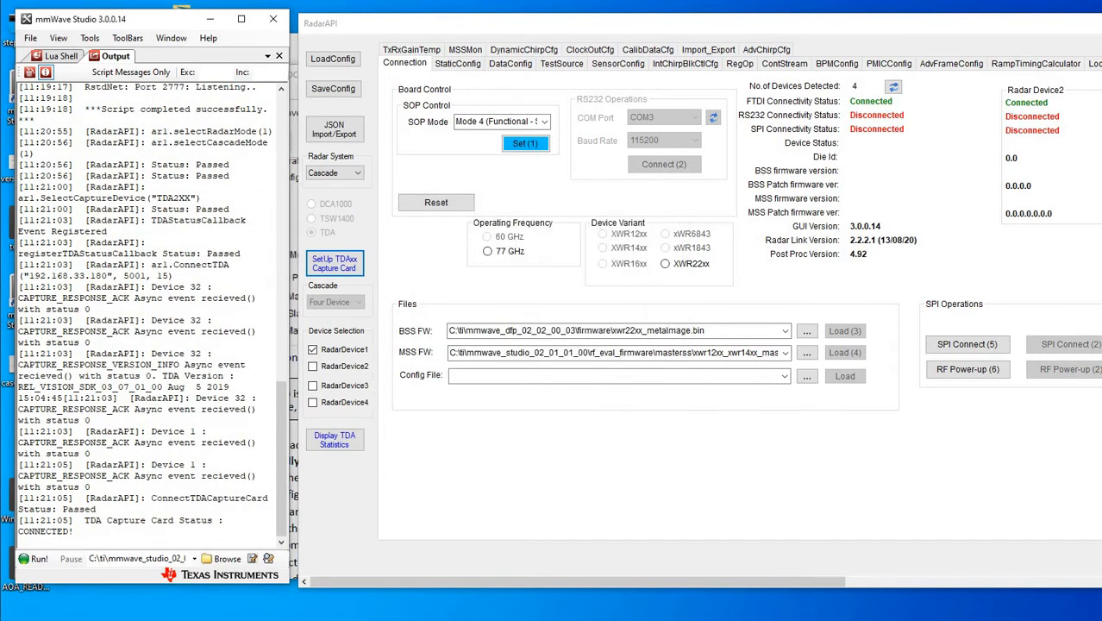
Switch to MobaXterm, ping the capture card at 192.168.33.180, and minimize the terminal.
mouse_move(24, 322)
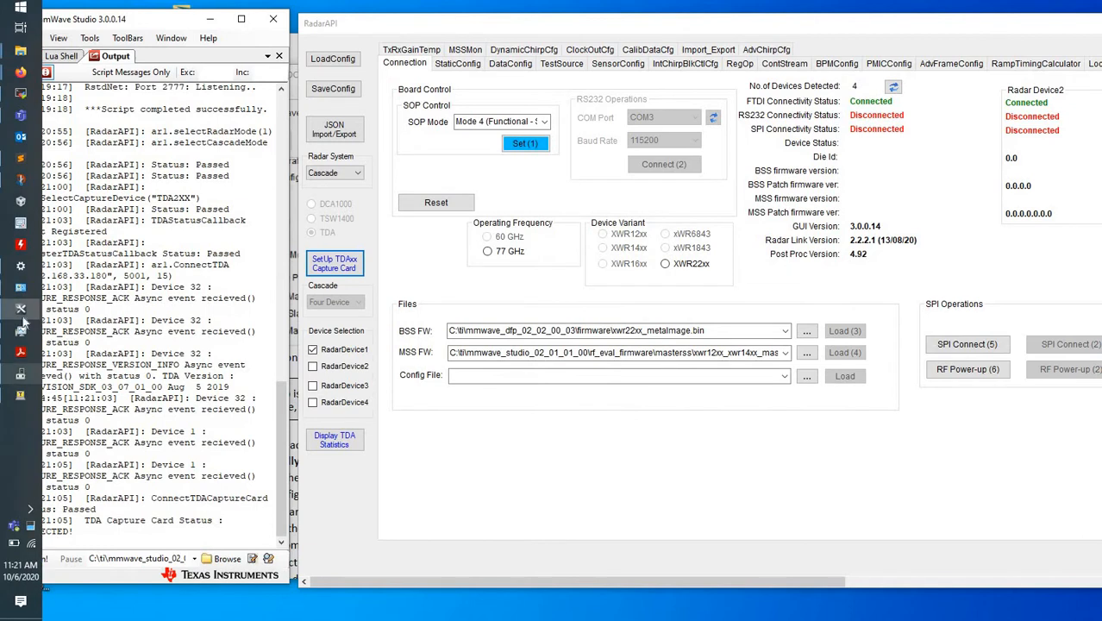
right_click(24, 94)
click(26, 96)
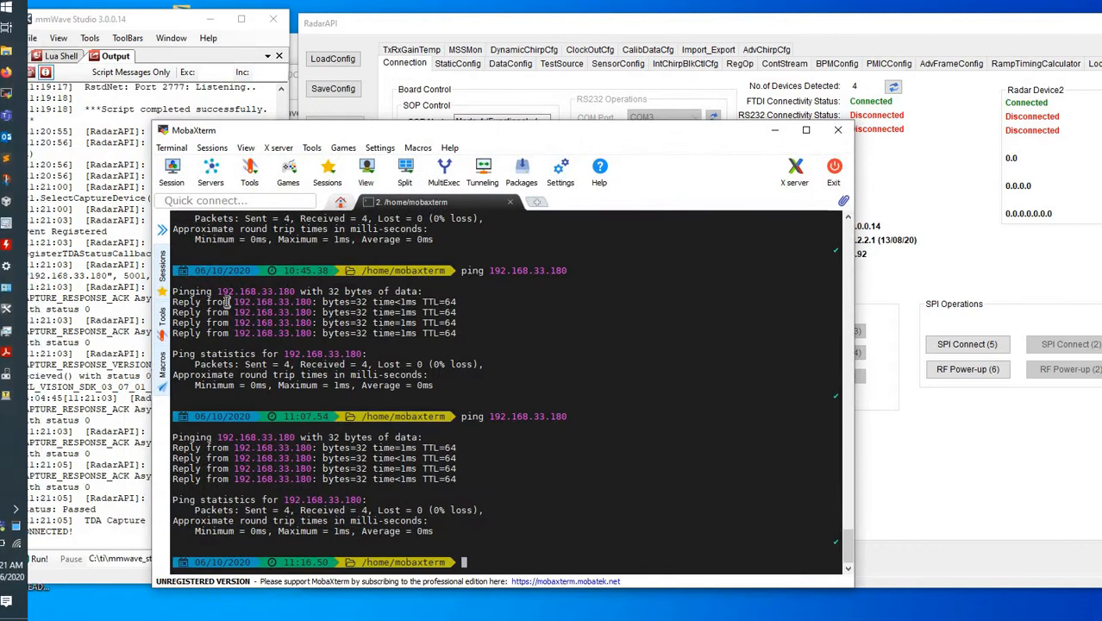
key(Return)
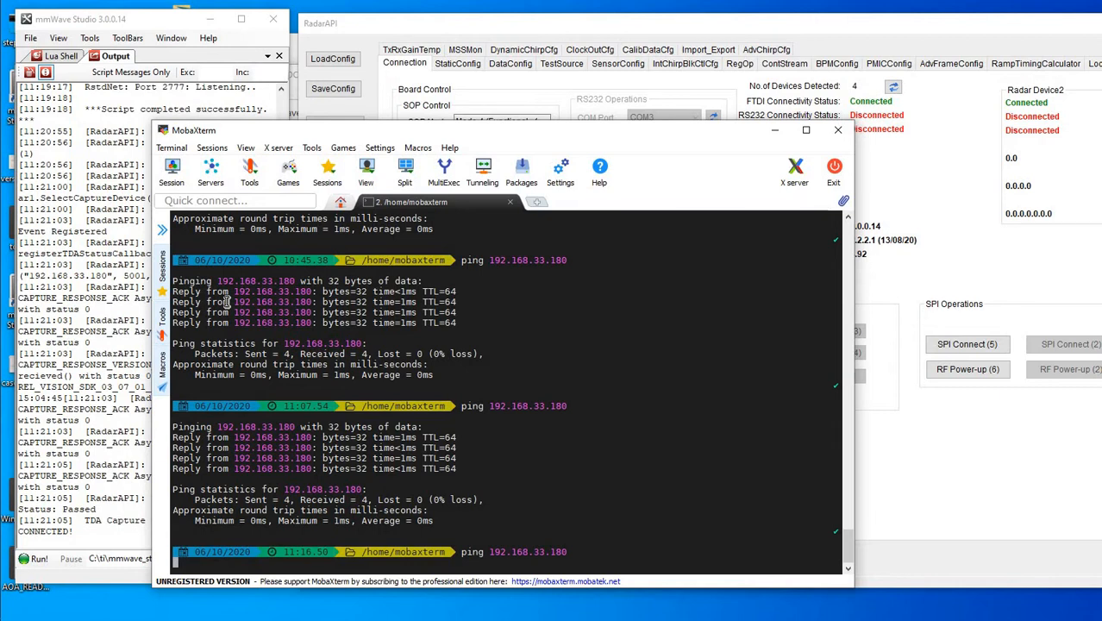
click(774, 132)
Switch to the COM12 Tera Term console, list the board's directory with ls, and minimize the console.
mouse_move(15, 351)
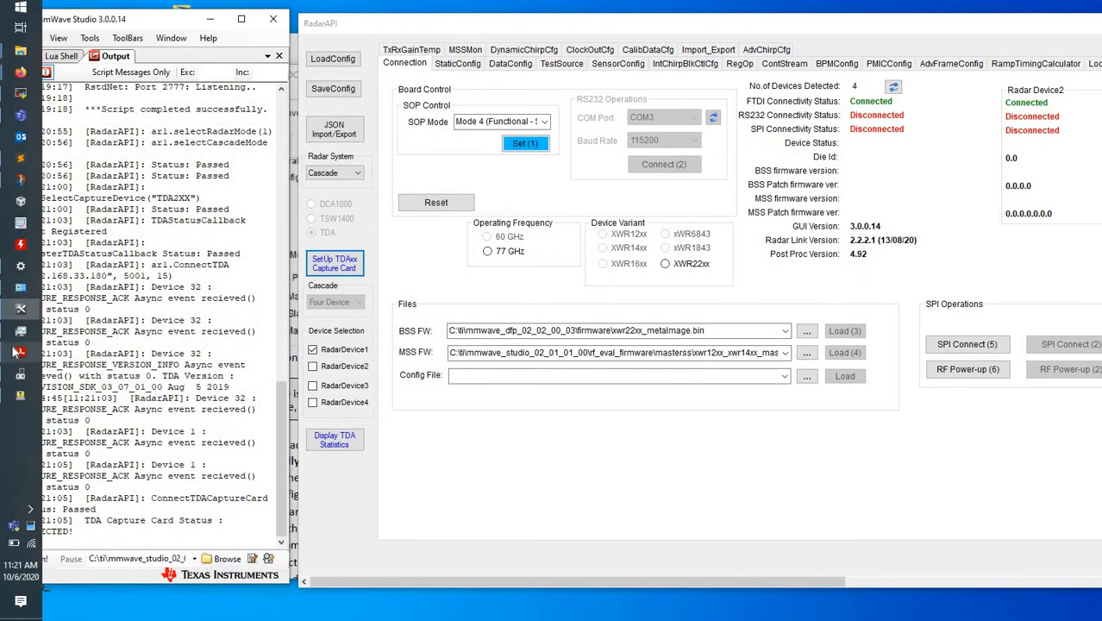
click(20, 394)
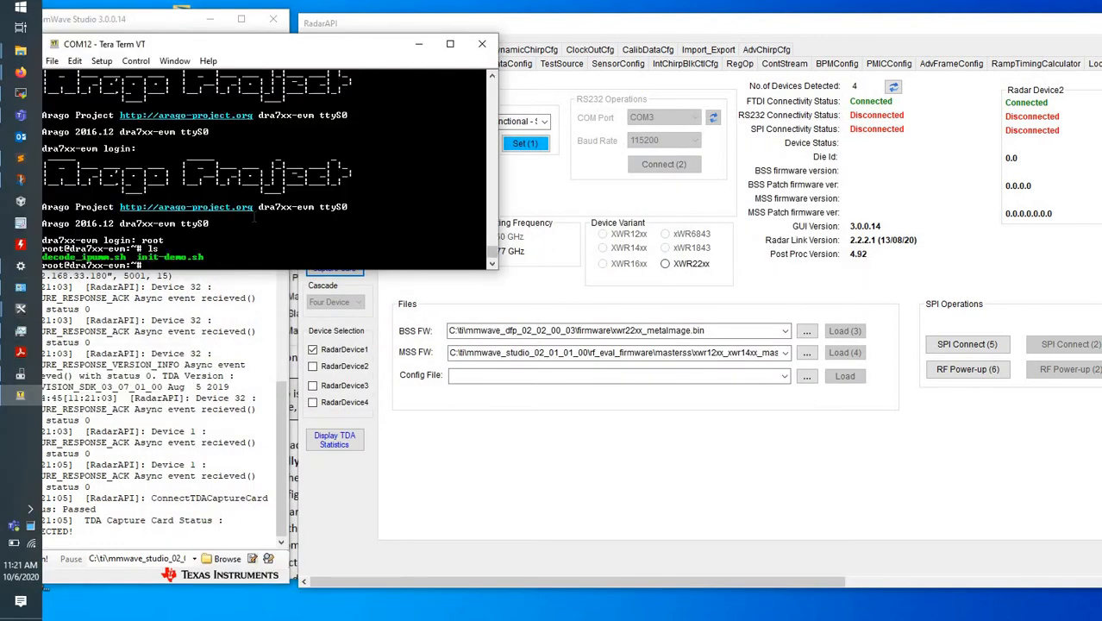
text(ls)
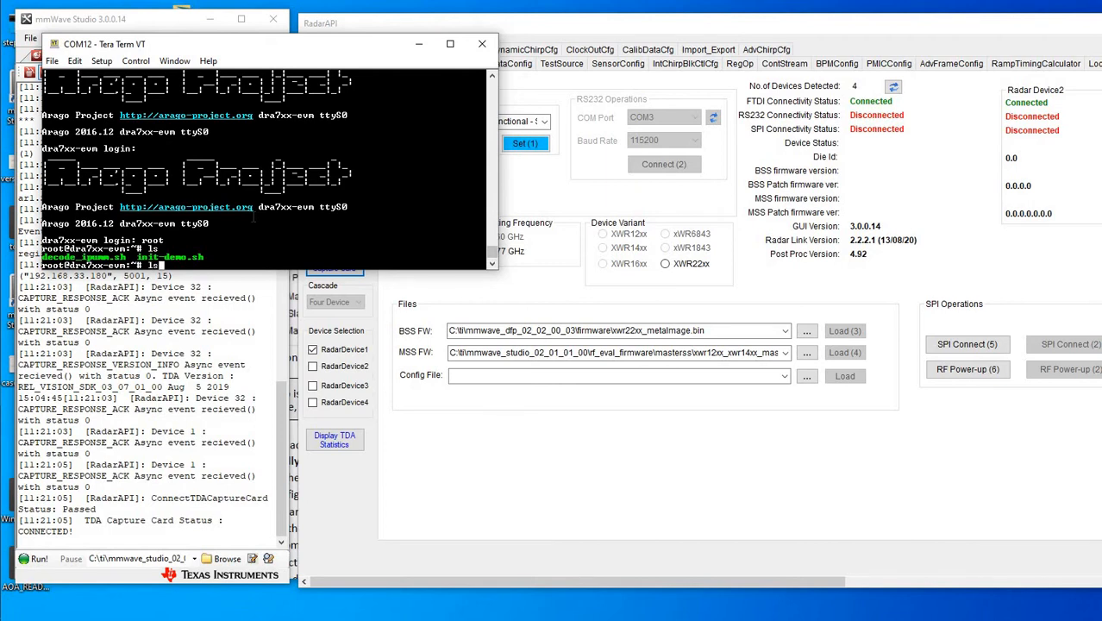
key(Return)
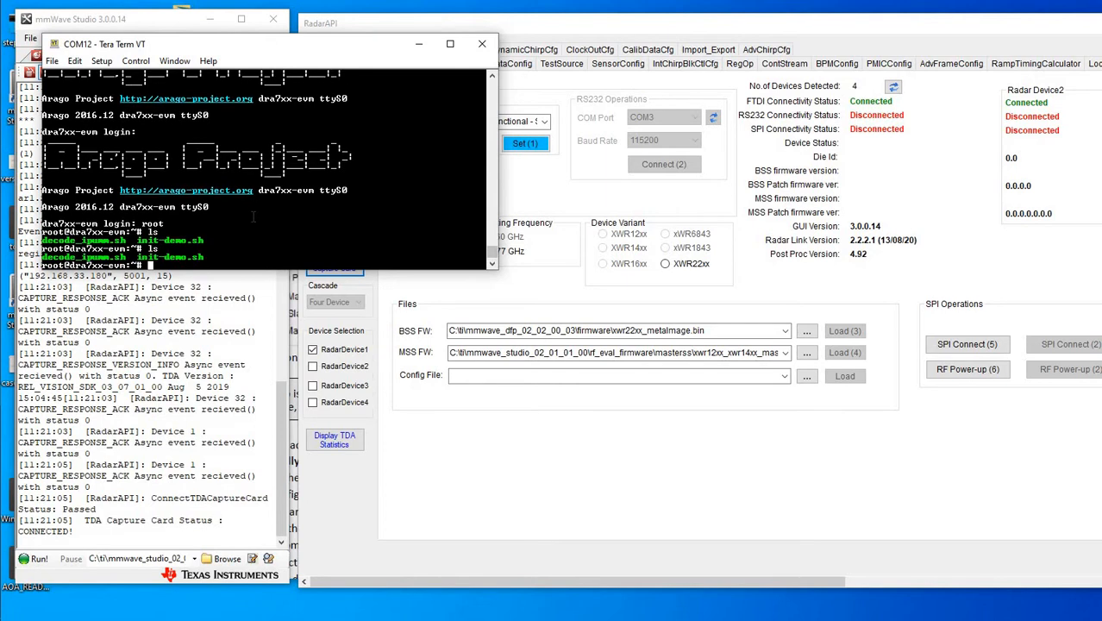
click(418, 44)
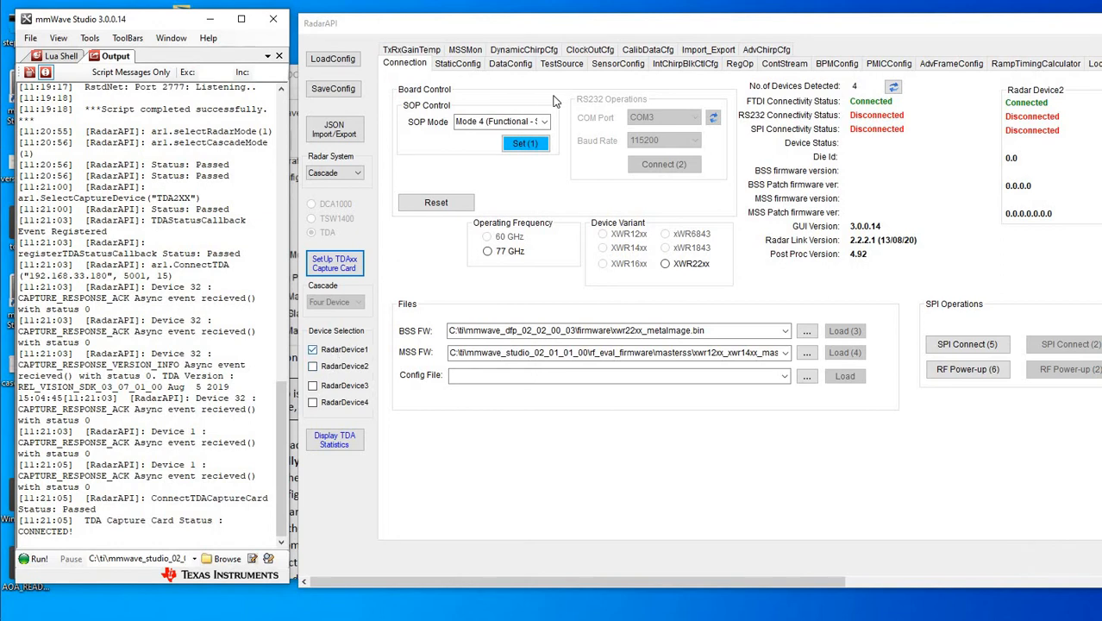
Apply SOP Mode 4 (Functional - SPI) to RadarDevice1 and establish its SPI connection.
click(445, 181)
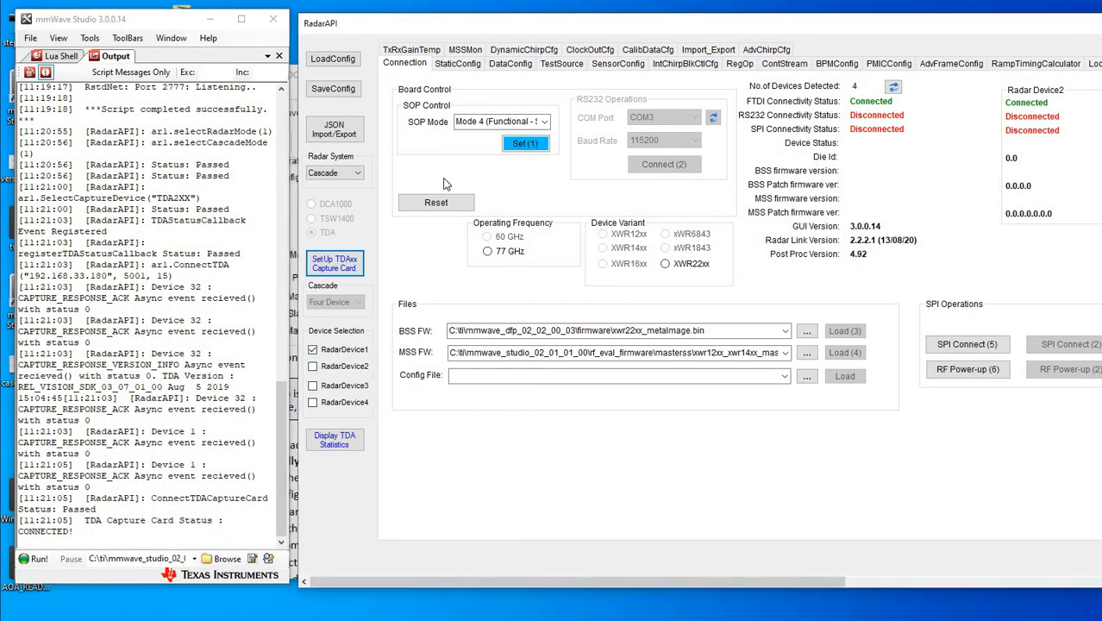
click(523, 144)
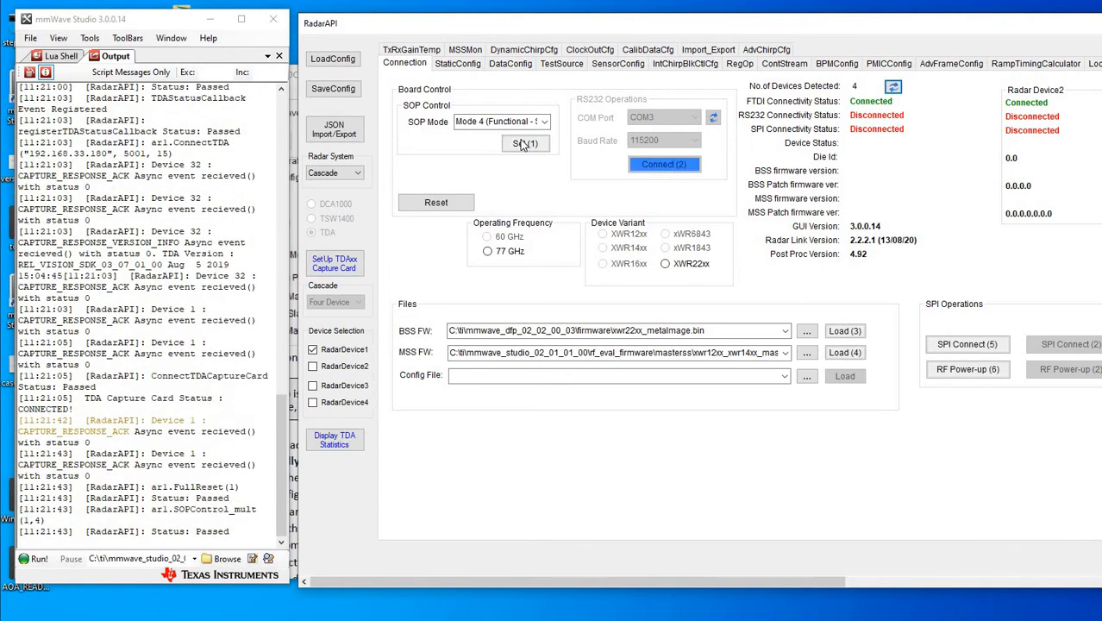
click(948, 345)
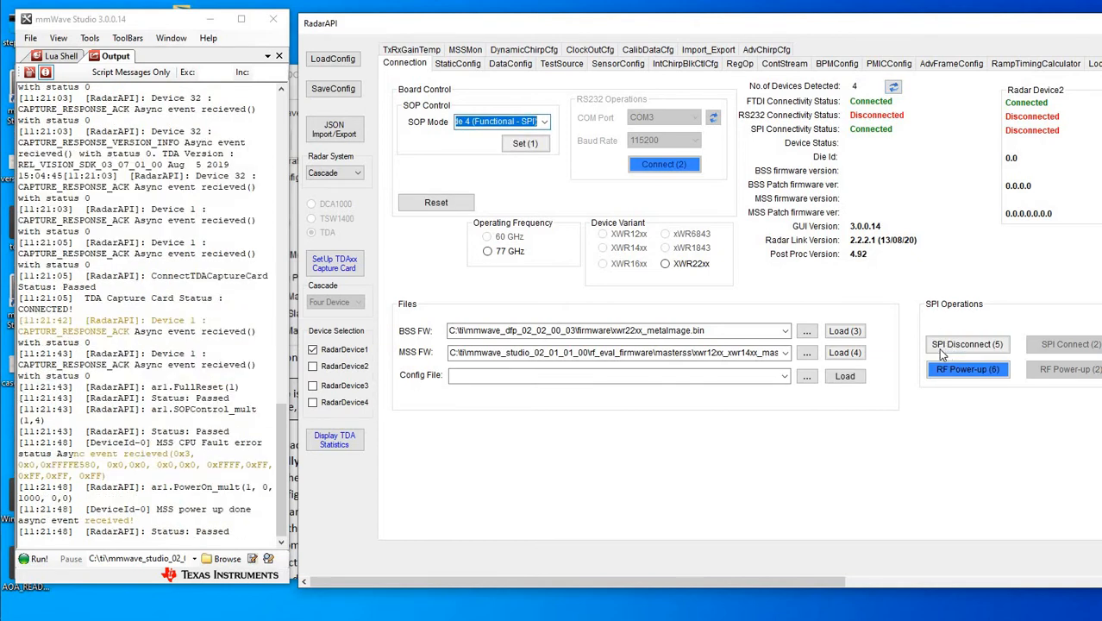
Clear the entire MSS firmware file path so that it is empty.
double_click(630, 352)
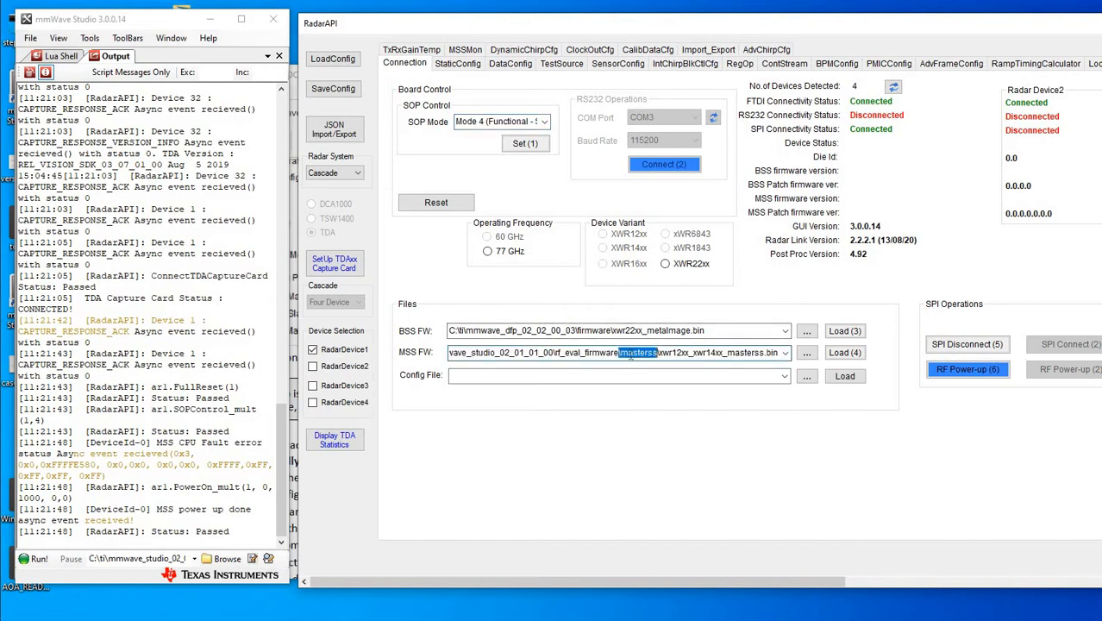
click(628, 353)
key(BackSpace)
key(BackSpace)
key(BackSpace)
key(BackSpace)
key(BackSpace)
key(BackSpace)
key(BackSpace)
key(BackSpace)
key(BackSpace)
key(BackSpace)
key(BackSpace)
key(BackSpace)
key(BackSpace)
key(BackSpace)
key(BackSpace)
key(BackSpace)
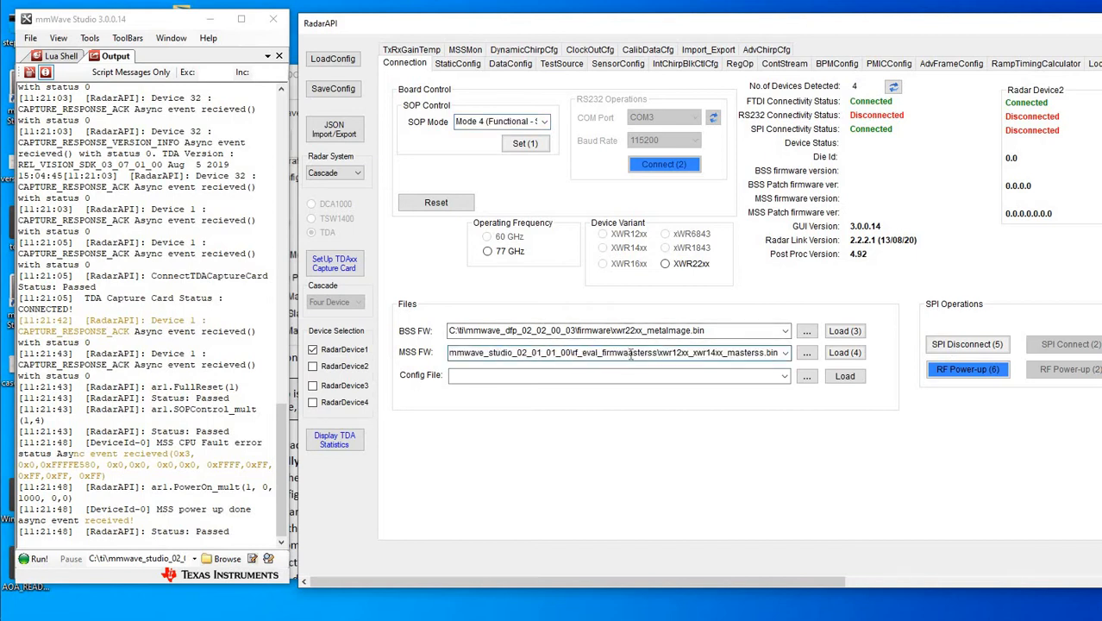
key(ctrl+a)
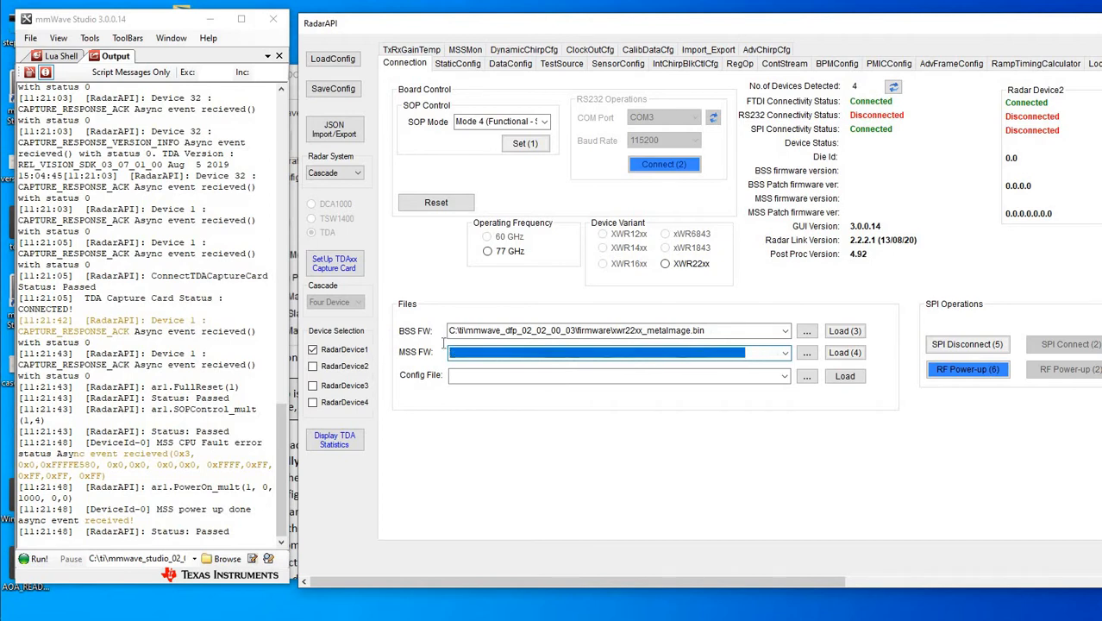
key(BackSpace)
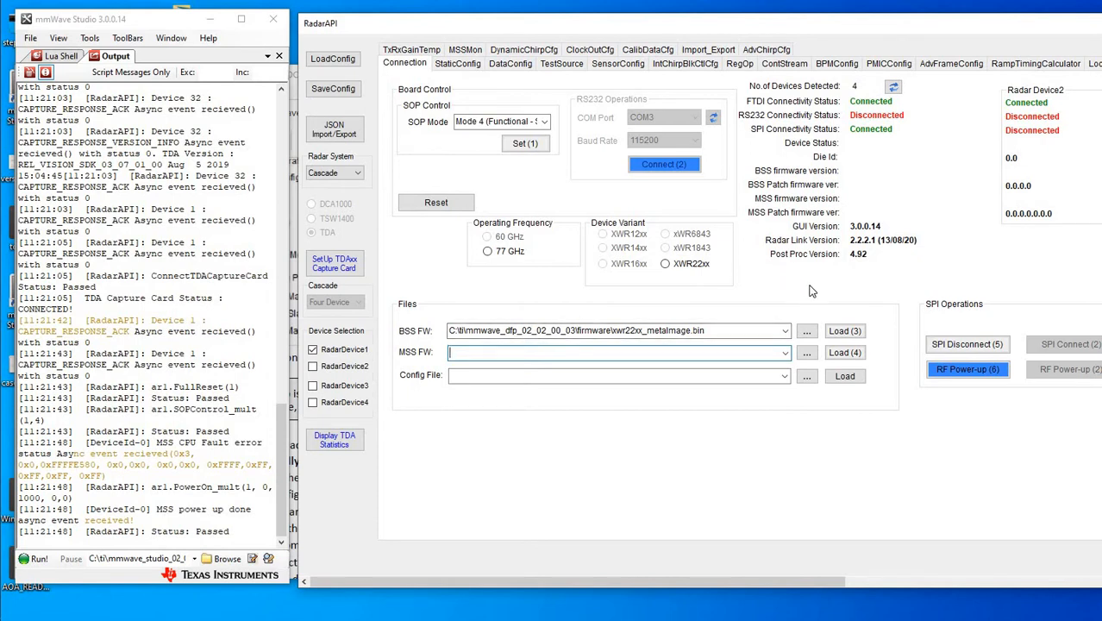
Select the 77 GHz operating frequency and XWR22xx device variant, and load the BSS firmware xwr22xx_metaImage.bin.
click(521, 255)
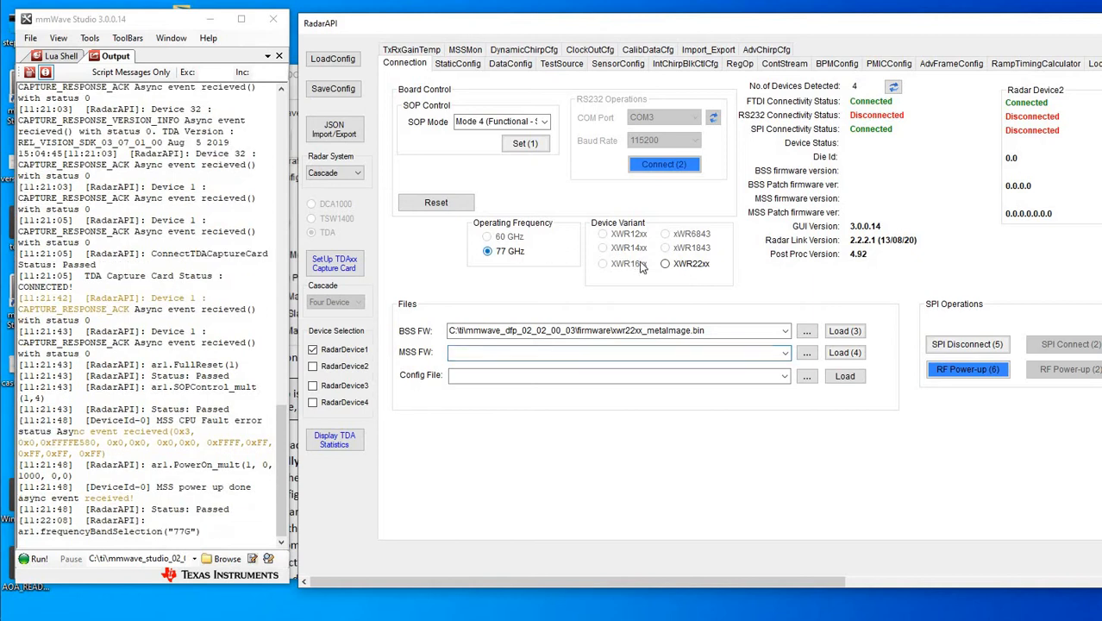
click(664, 264)
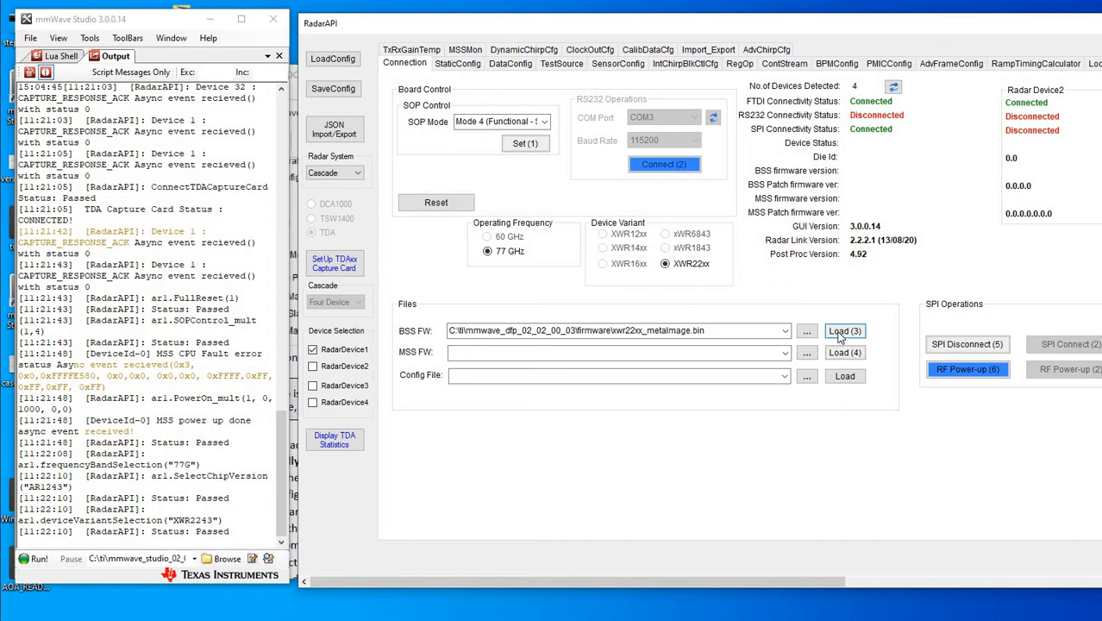
click(842, 333)
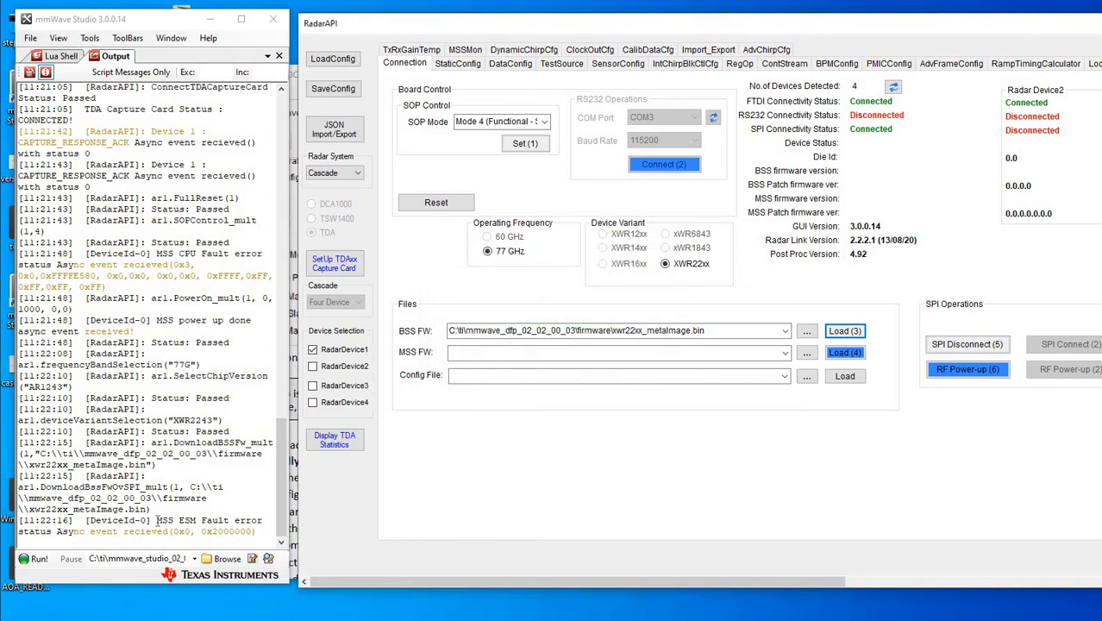
Highlight the MSS ESM Fault line in the output log and perform RF power-up for RadarDevice1.
click(157, 522)
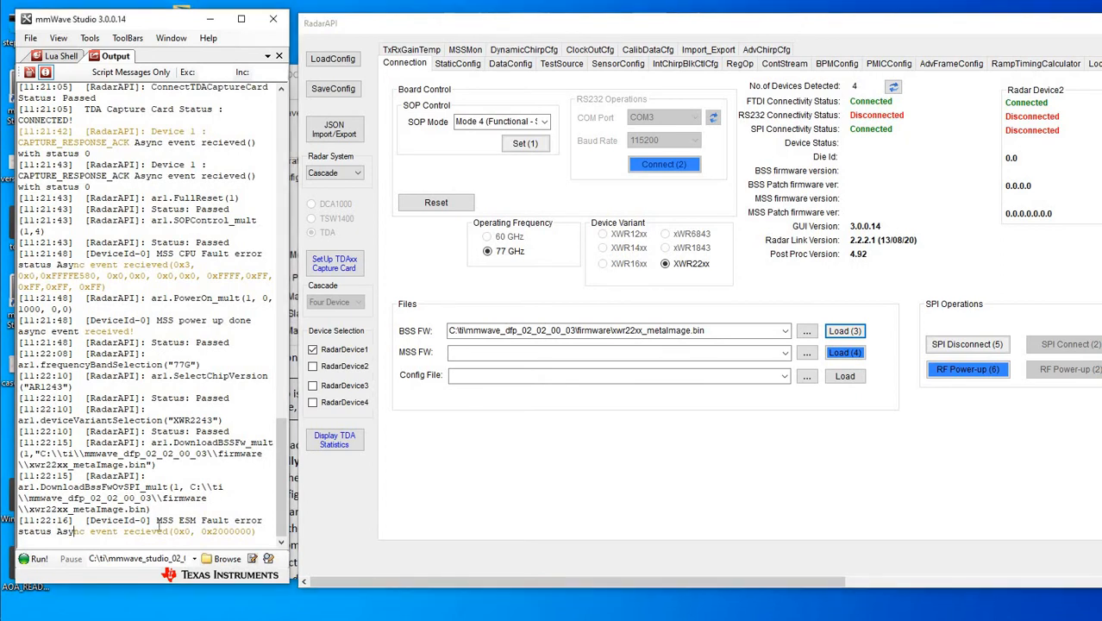
drag(157, 521, 167, 532)
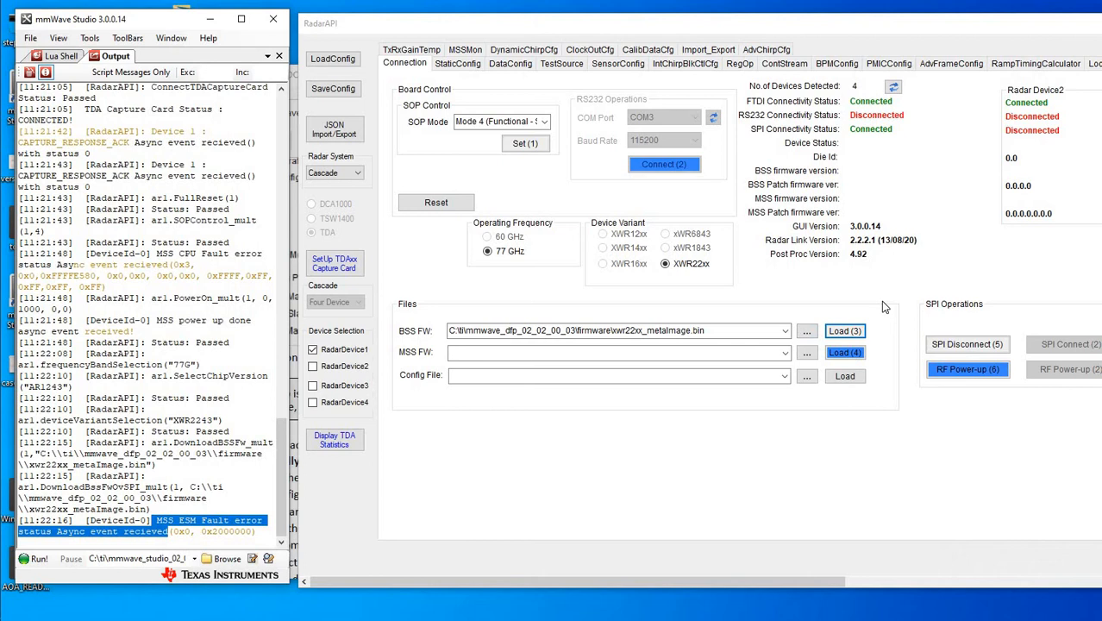
click(943, 372)
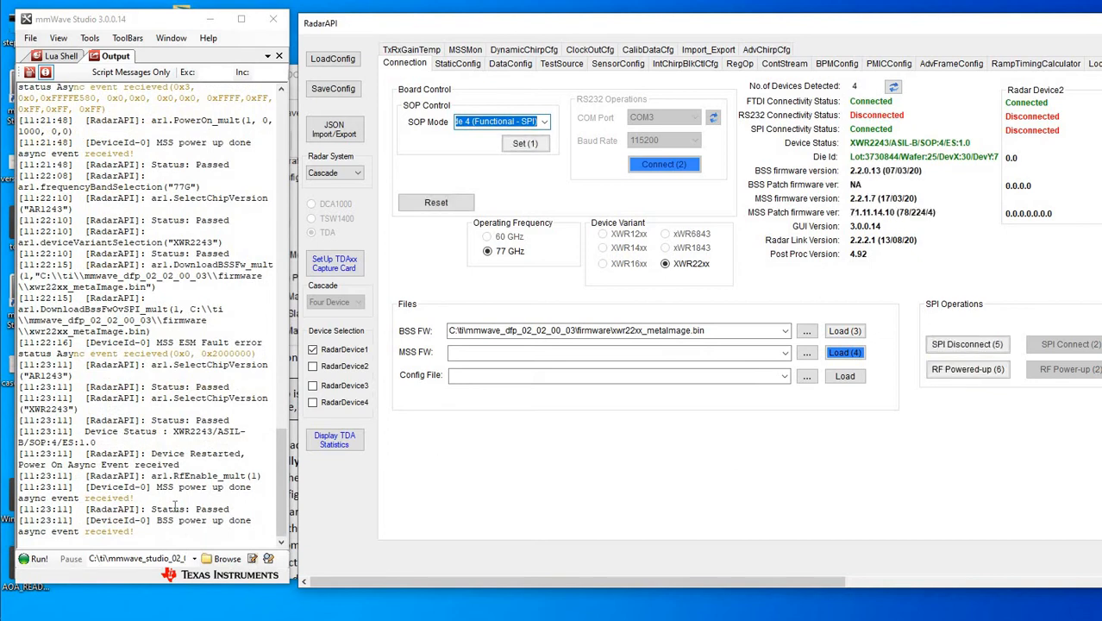
Apply RadarDevice1's basic static configuration with Tx0, Tx1, Rx0–Rx3, Master cascading mode, 16 bits, Complex1x and I First.
click(442, 63)
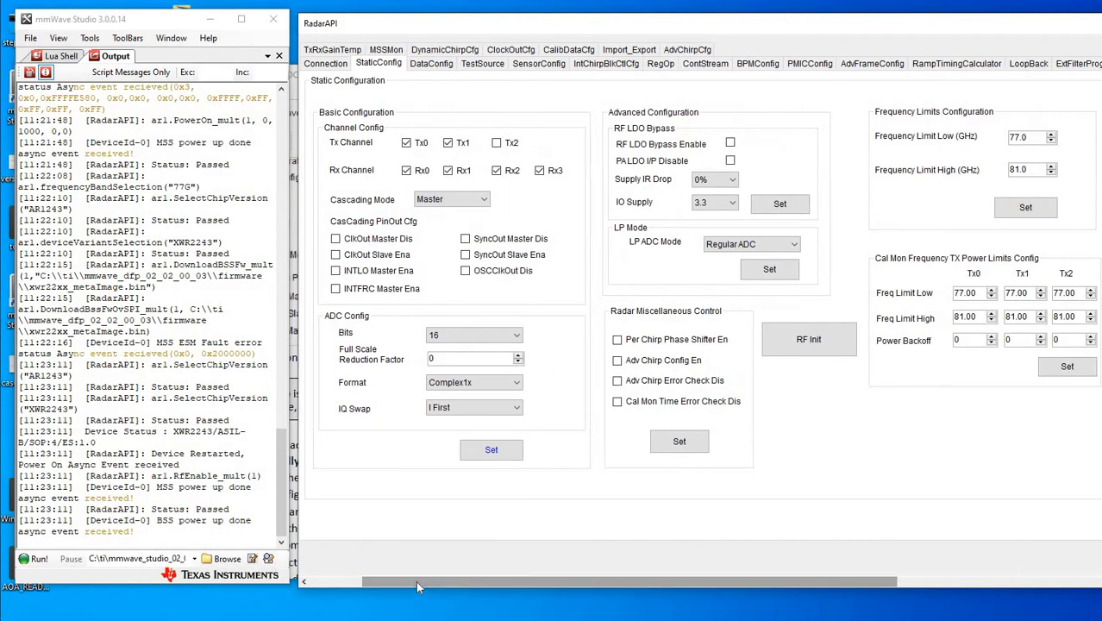
drag(419, 584, 337, 584)
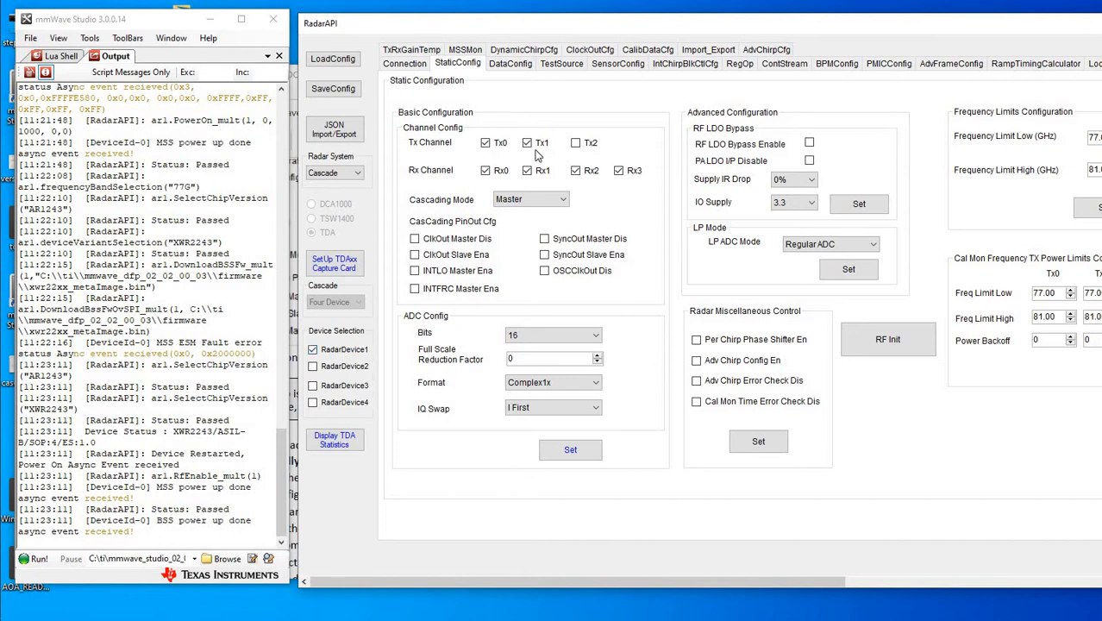
click(559, 450)
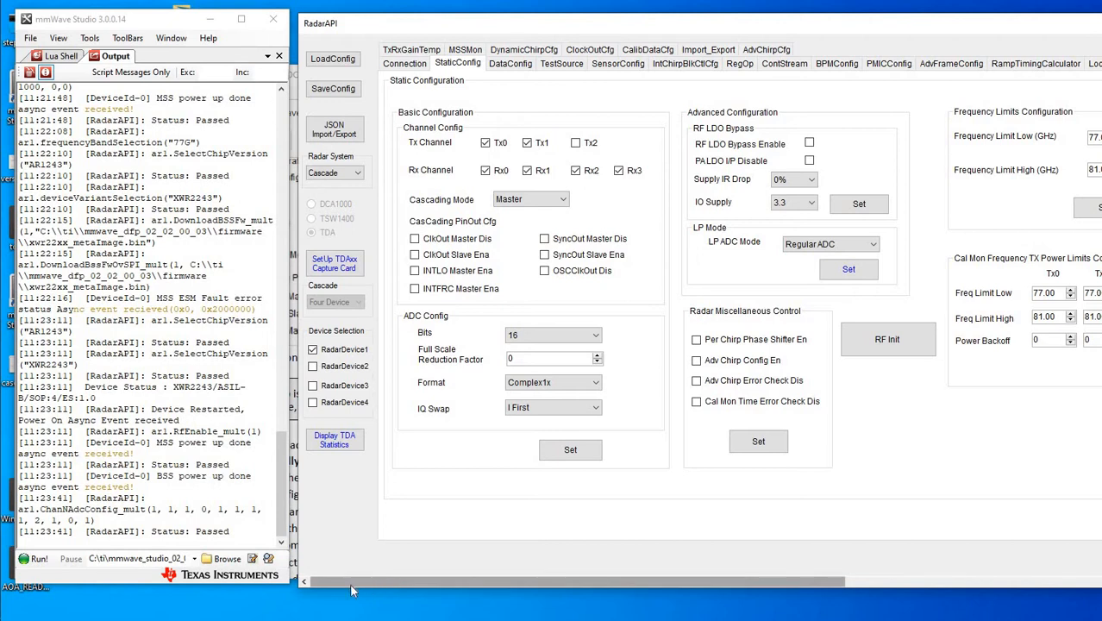
Make RadarDevice2 the only selected device, reset it and establish its SPI connection.
click(405, 65)
drag(413, 587, 323, 584)
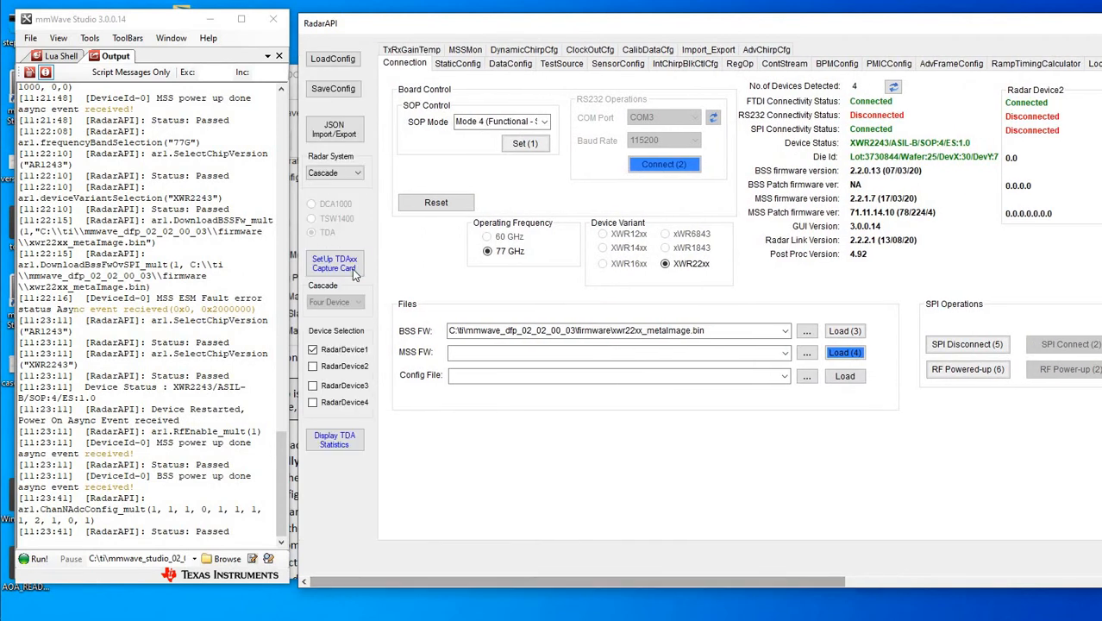
click(333, 353)
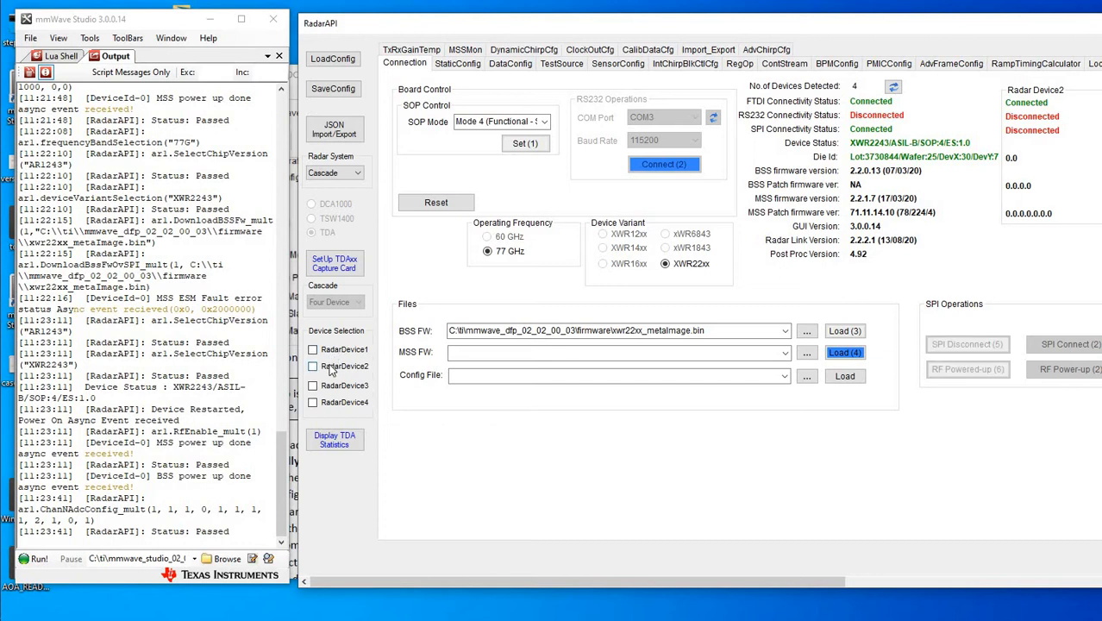
click(333, 369)
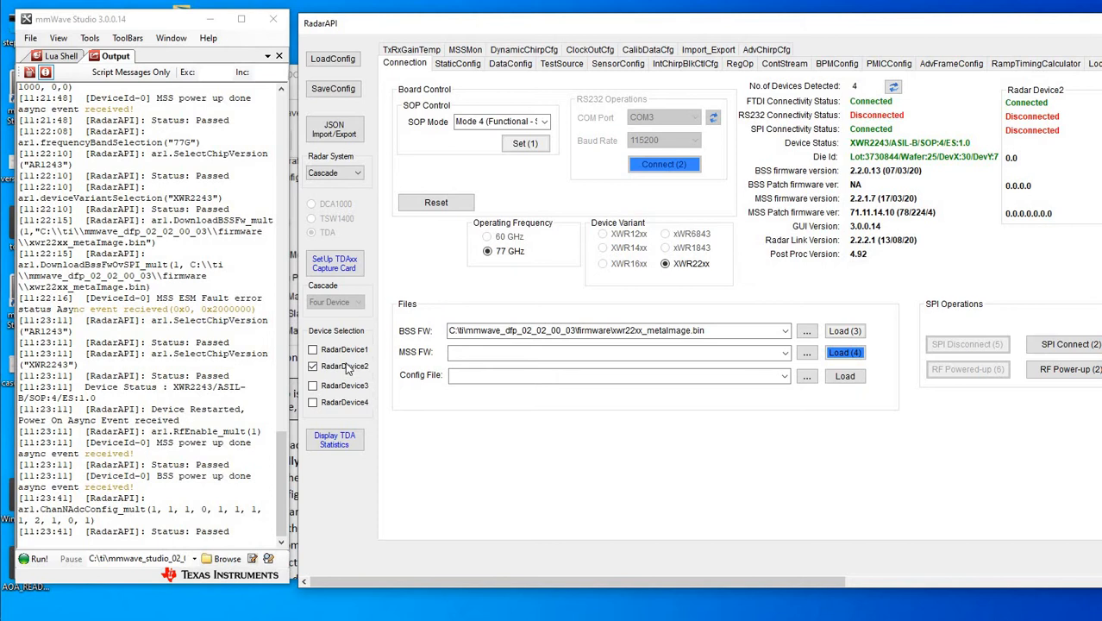
click(437, 204)
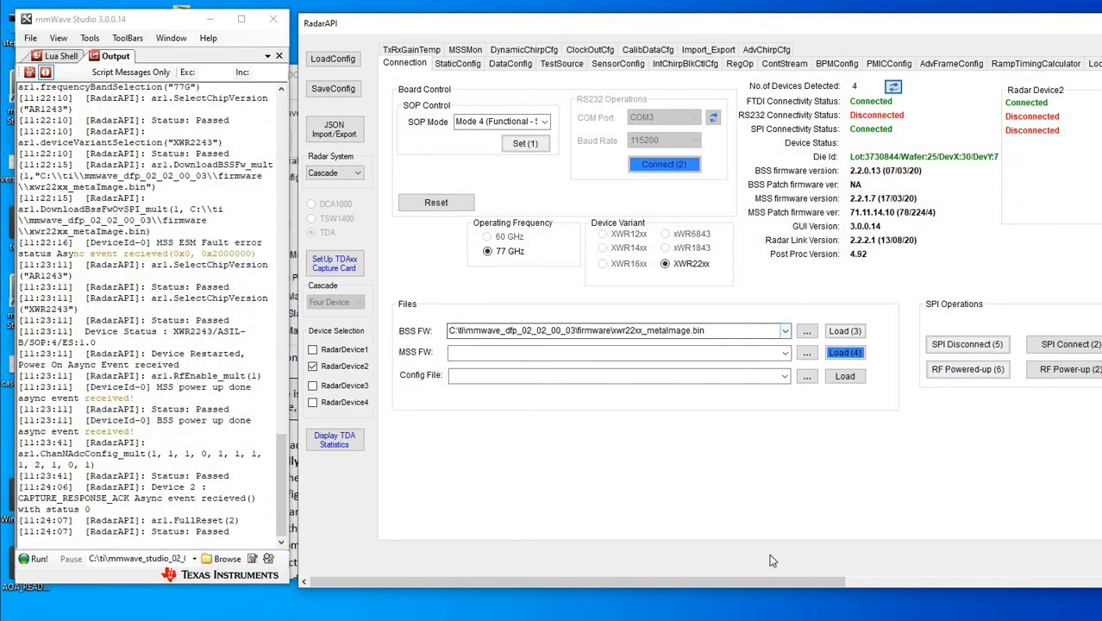
drag(773, 583, 929, 590)
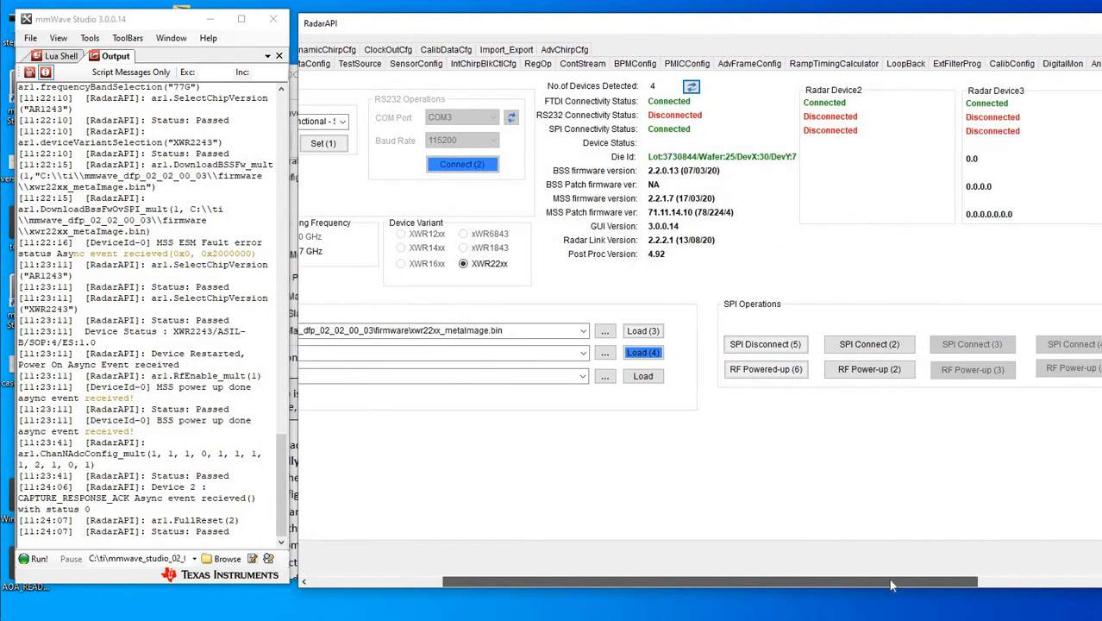
click(854, 345)
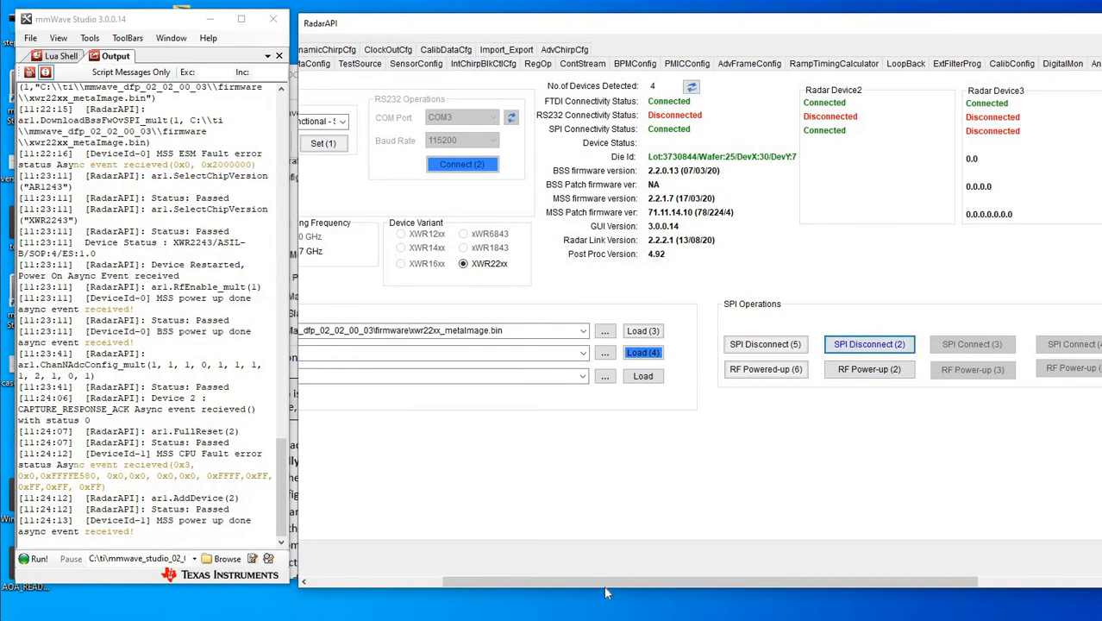
Select only RadarDevice3, apply SOP Mode 4 (Functional - SPI) to it and establish its SPI connection.
drag(604, 583, 313, 583)
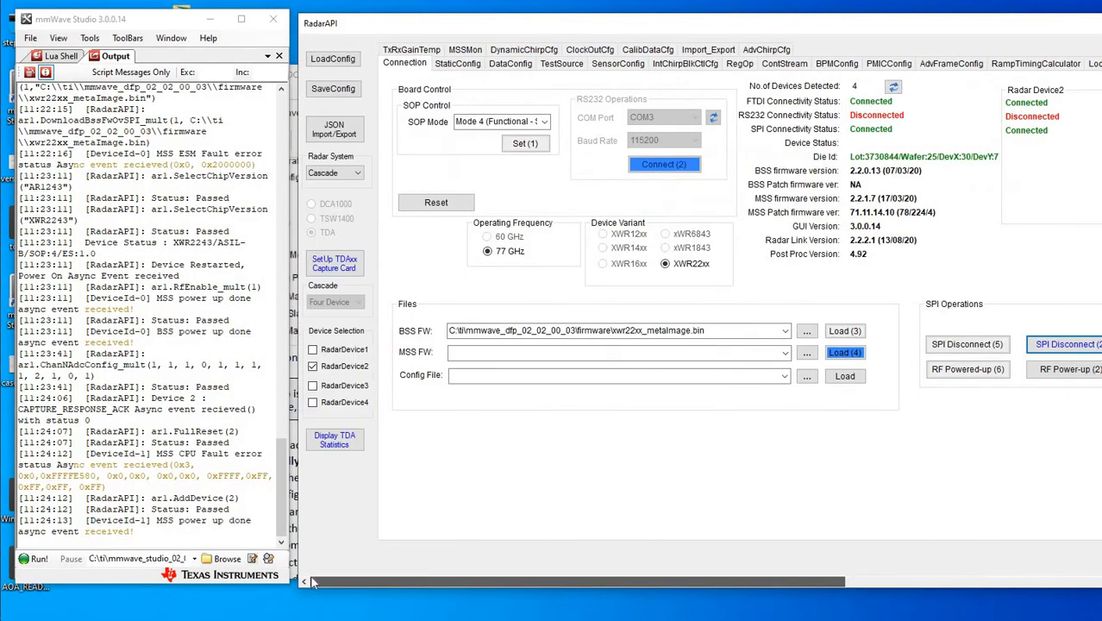
click(344, 366)
click(345, 388)
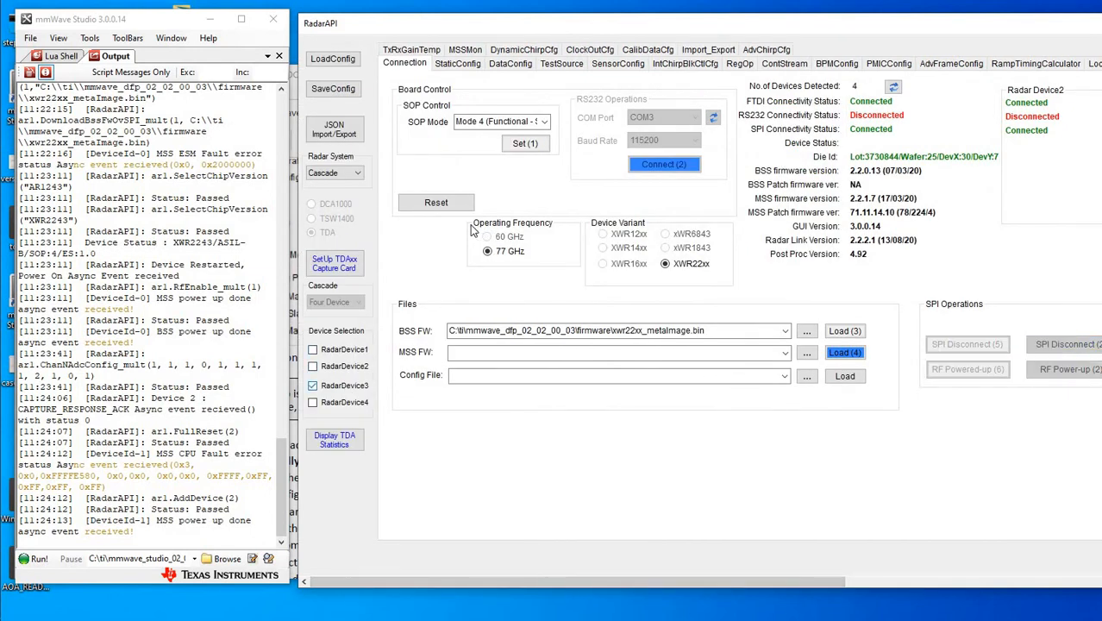
click(521, 145)
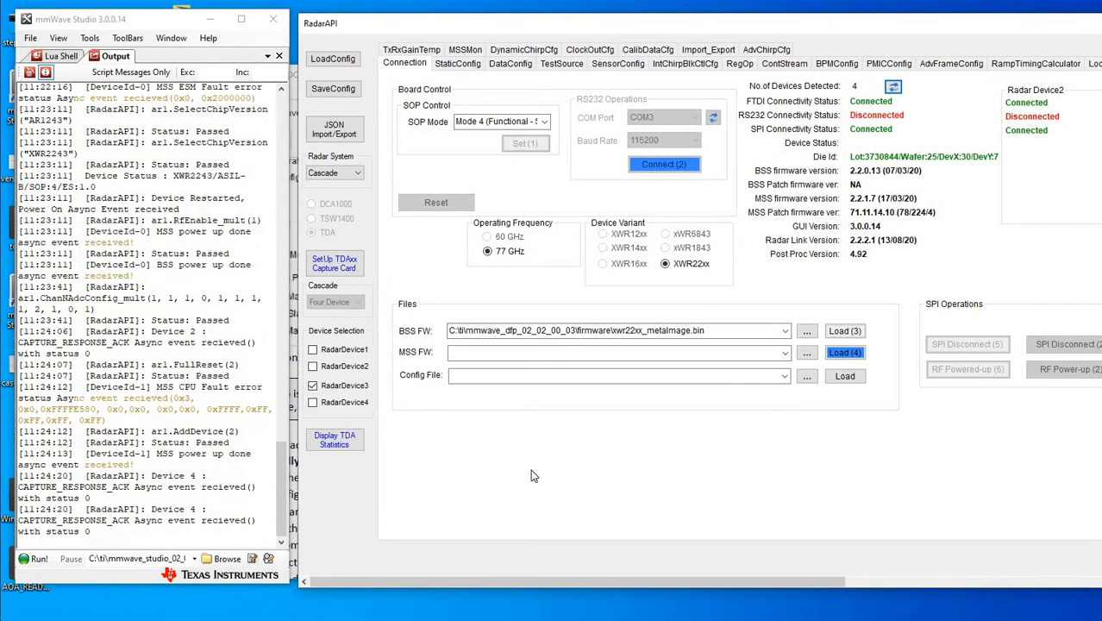
drag(541, 585, 721, 586)
click(883, 346)
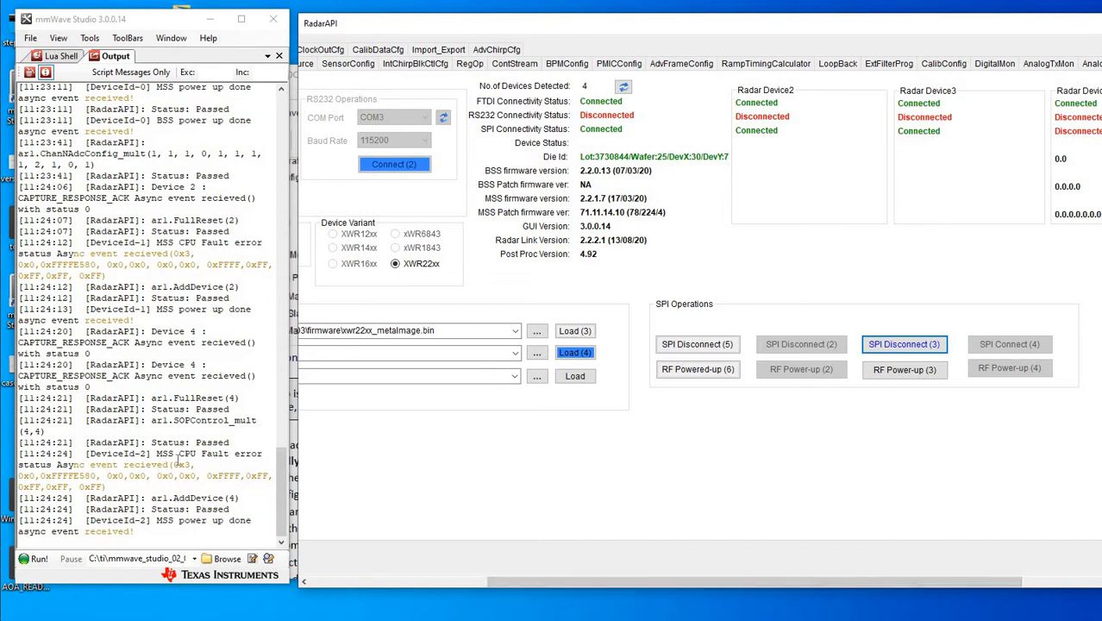
click(179, 475)
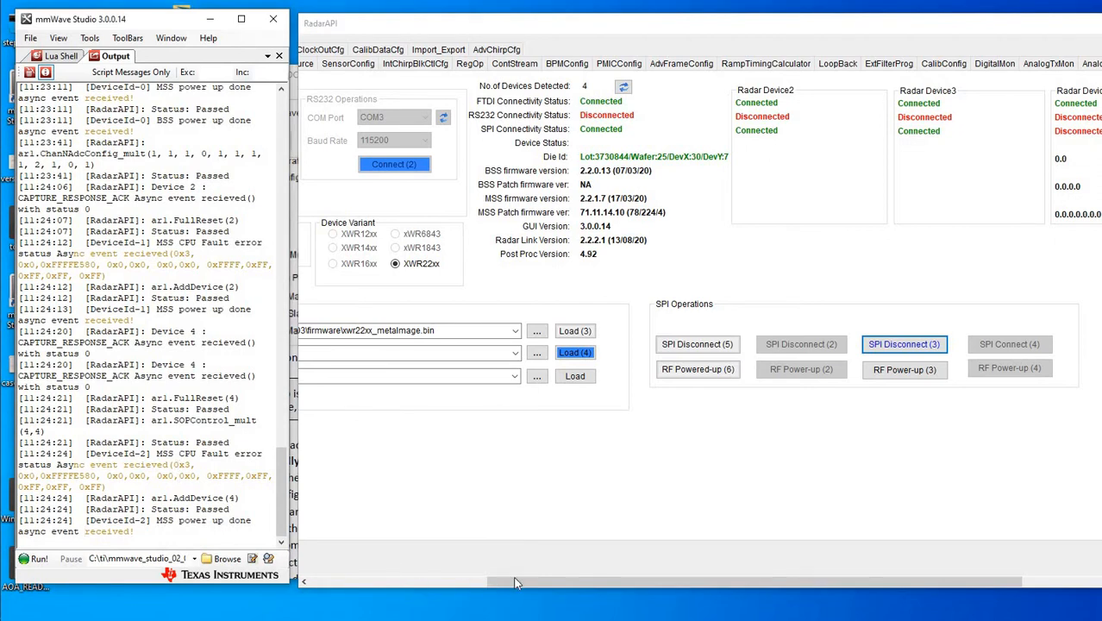
Apply SOP Mode 4 and connect SPI for RadarDevice4 alone, and highlight its MSS CPU Fault message in the output log.
drag(517, 583, 276, 579)
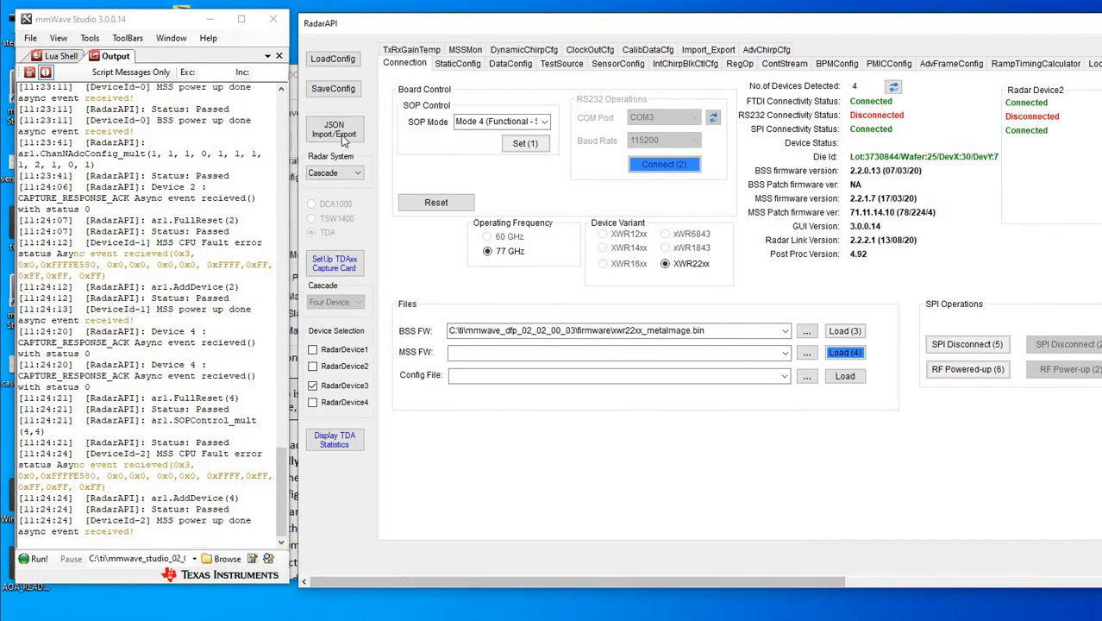
click(326, 388)
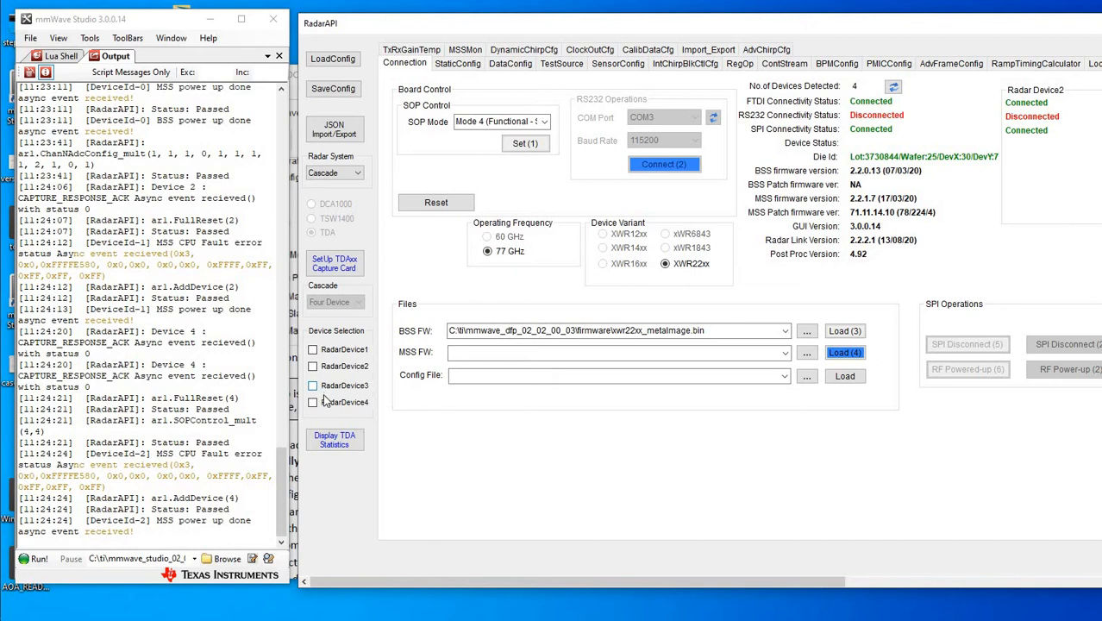
click(327, 405)
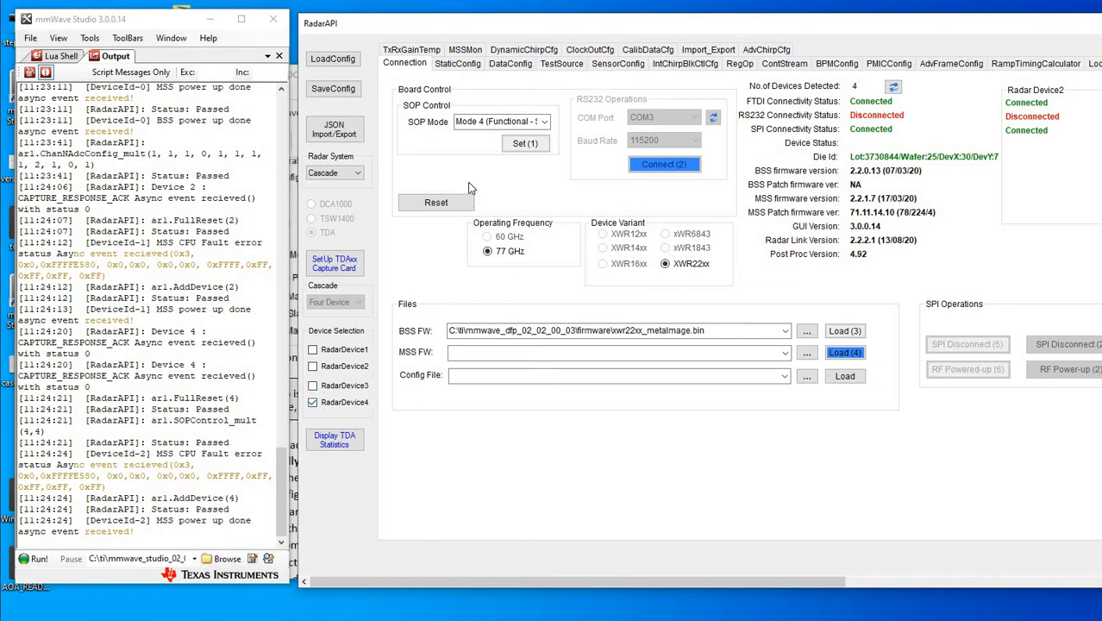
click(525, 145)
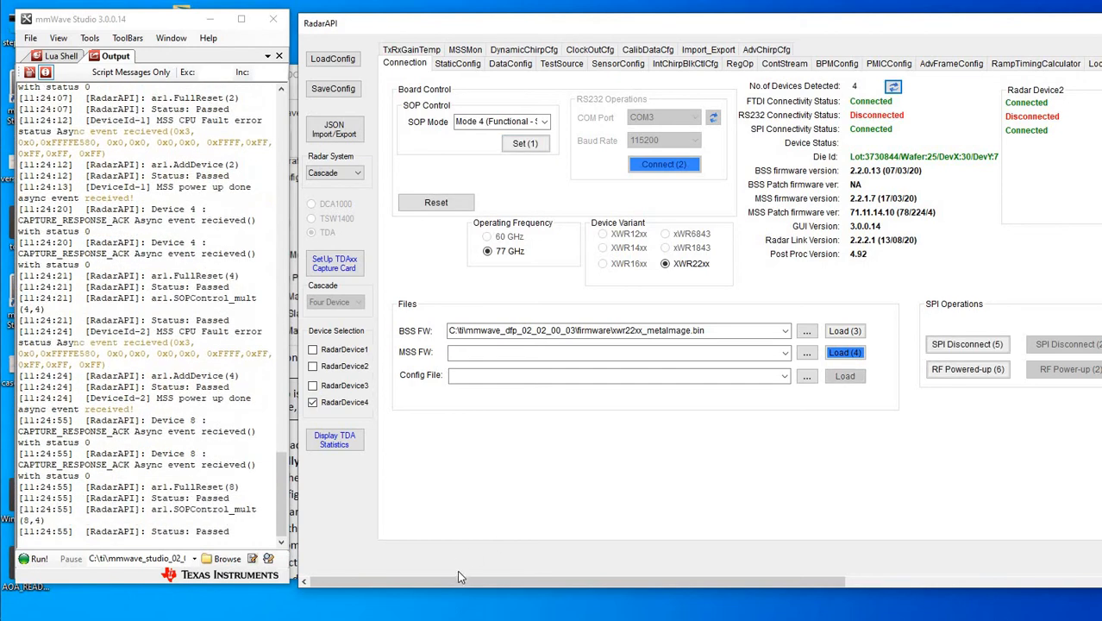
drag(459, 577, 725, 577)
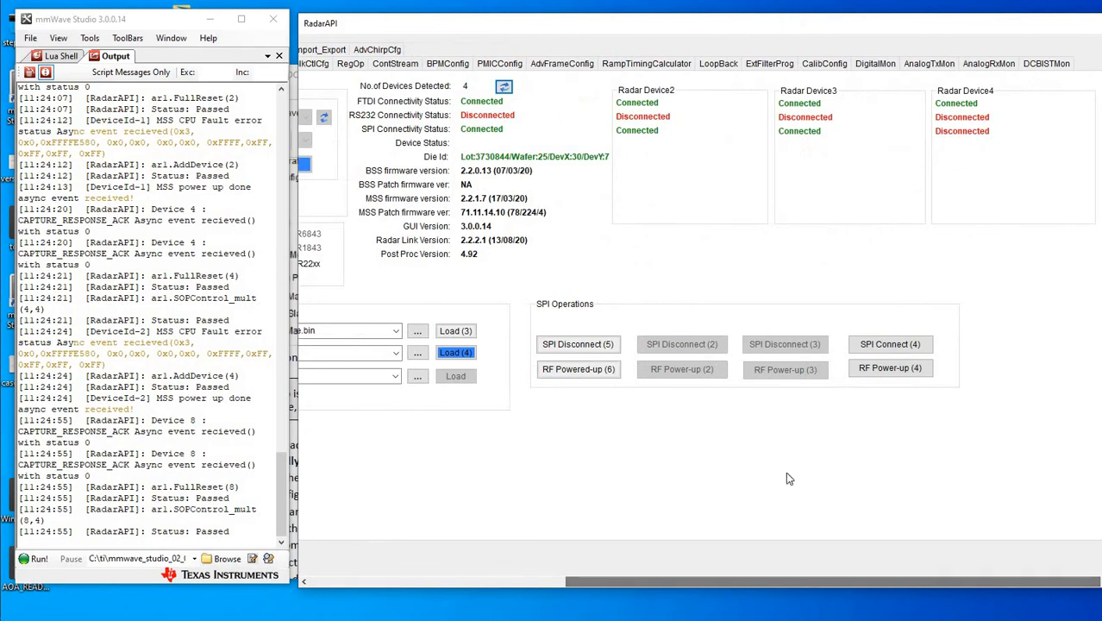
click(888, 347)
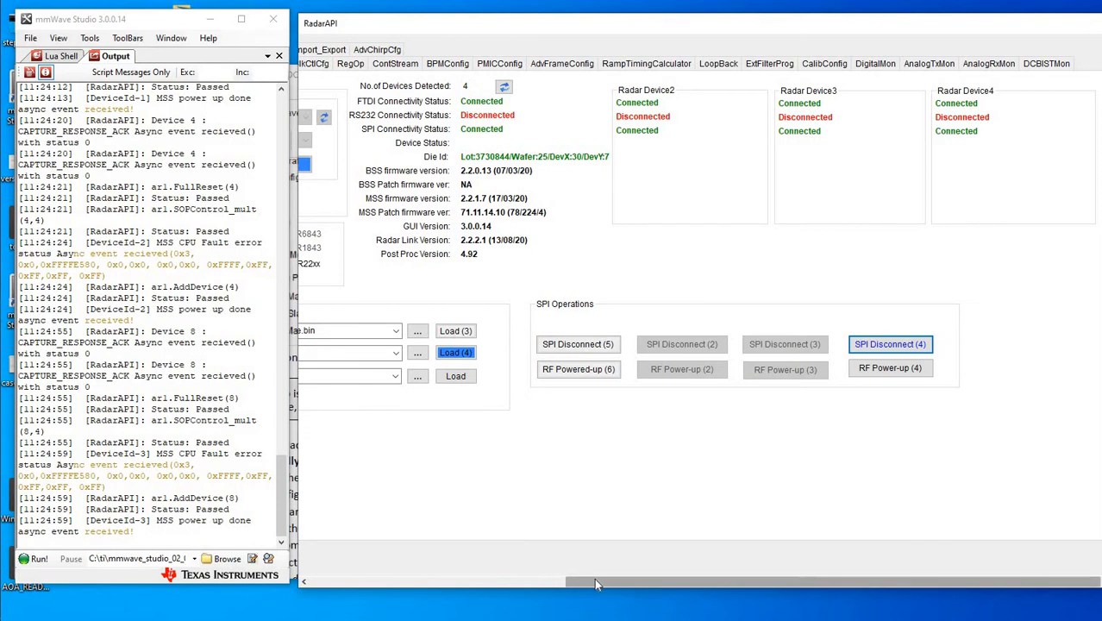
drag(594, 578, 335, 565)
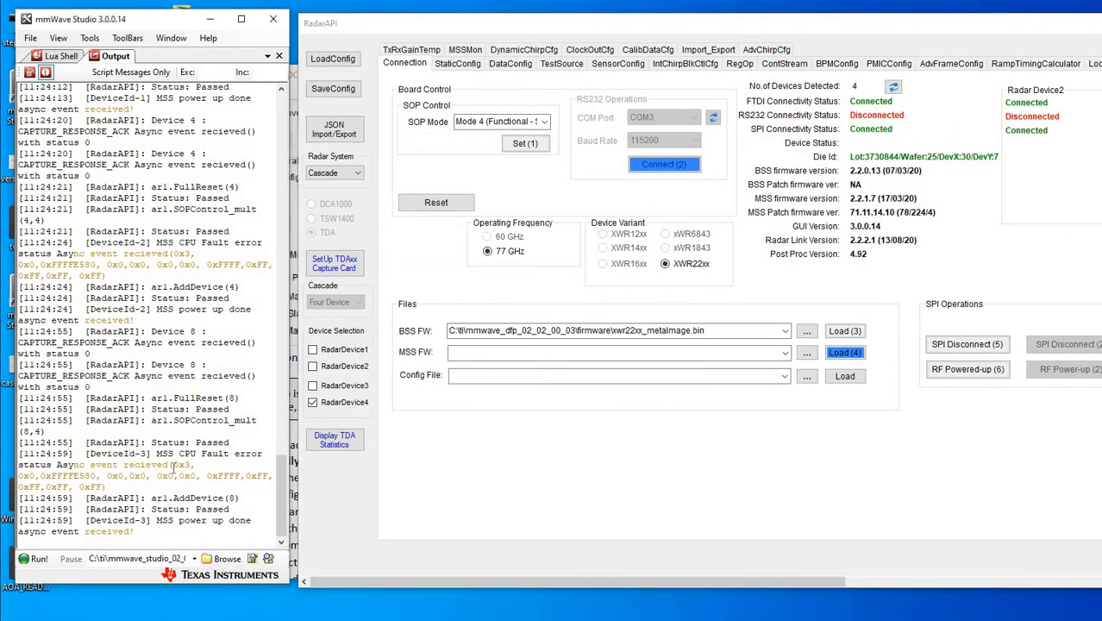
drag(158, 454, 188, 491)
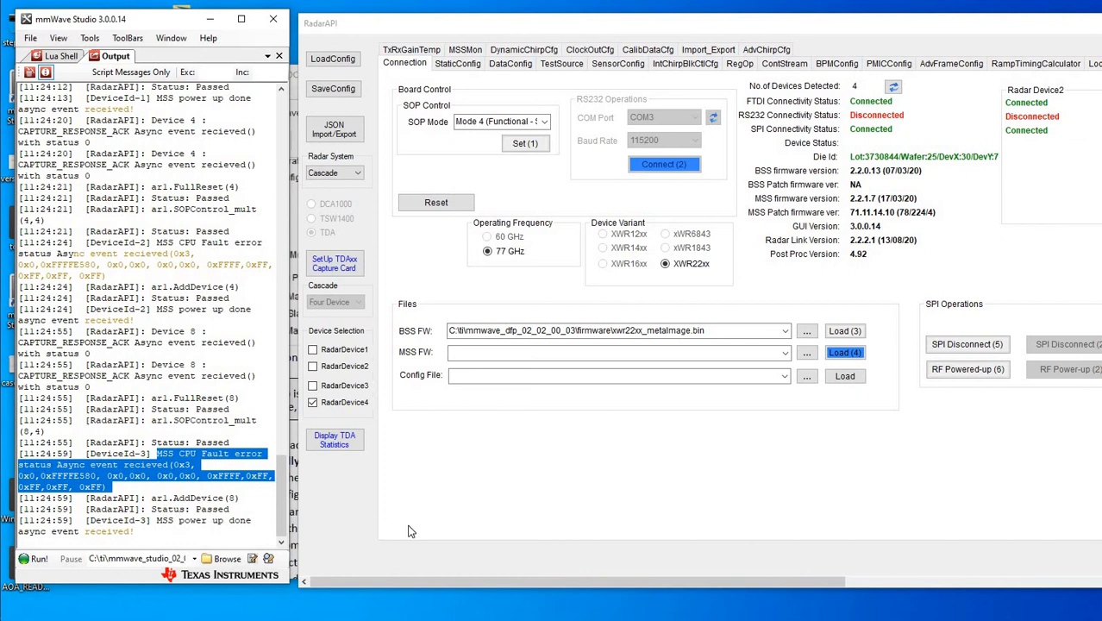
Add RadarDevice2 and RadarDevice3 to the device selection alongside RadarDevice4.
scroll(108, 346, up, 7)
click(322, 366)
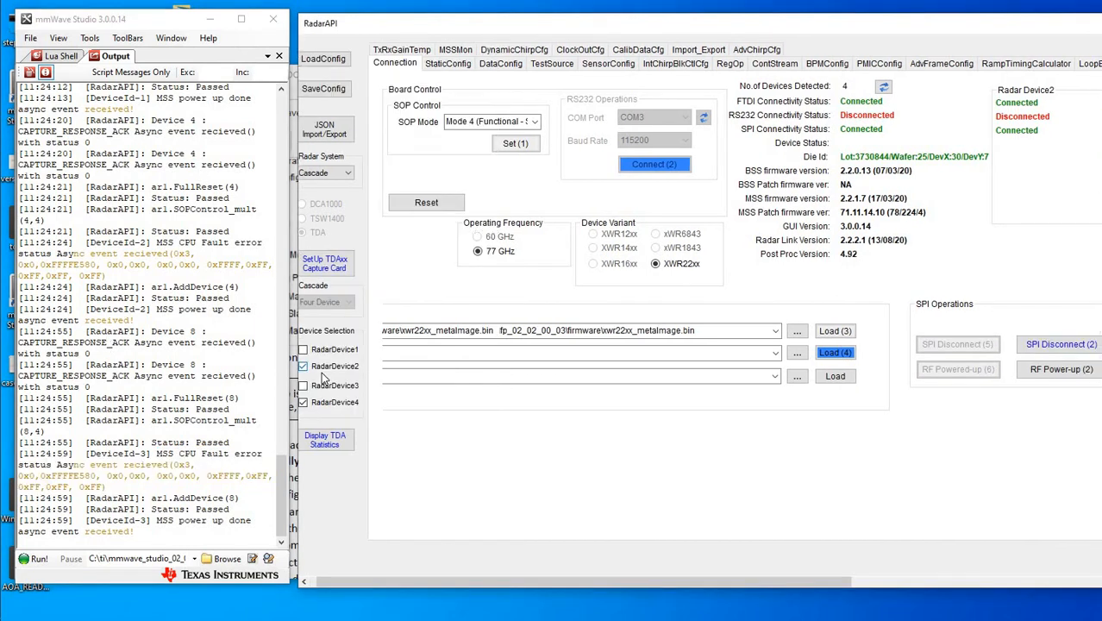
click(319, 386)
Switch to the cascade user guide in Adobe Acrobat Reader and highlight the slave firmware download and individual RF Power Up instructions.
mouse_move(2, 362)
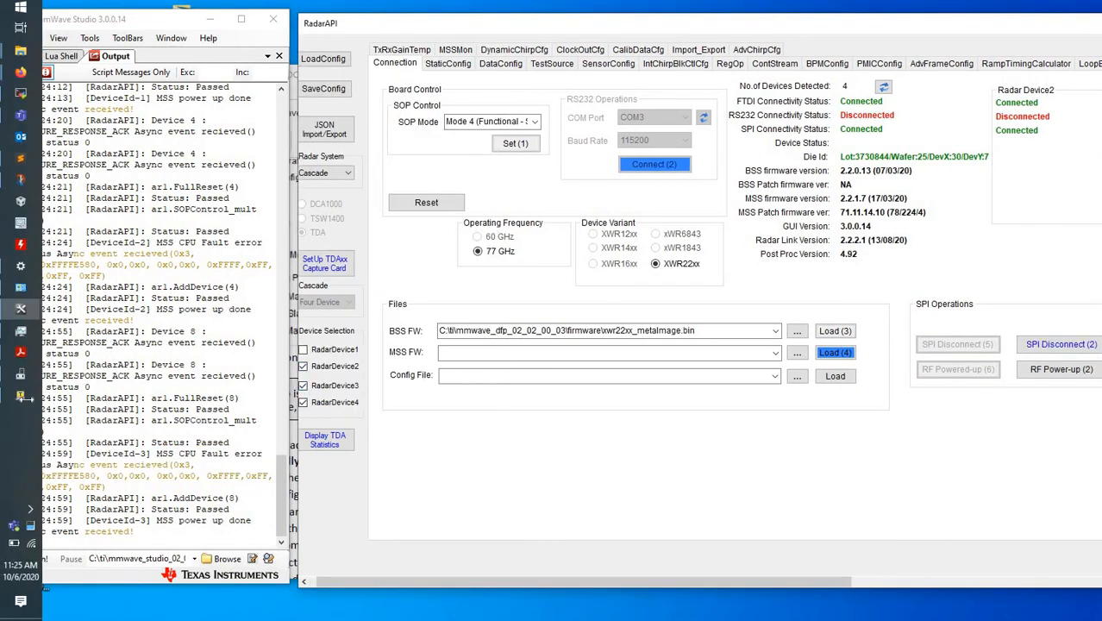
click(121, 518)
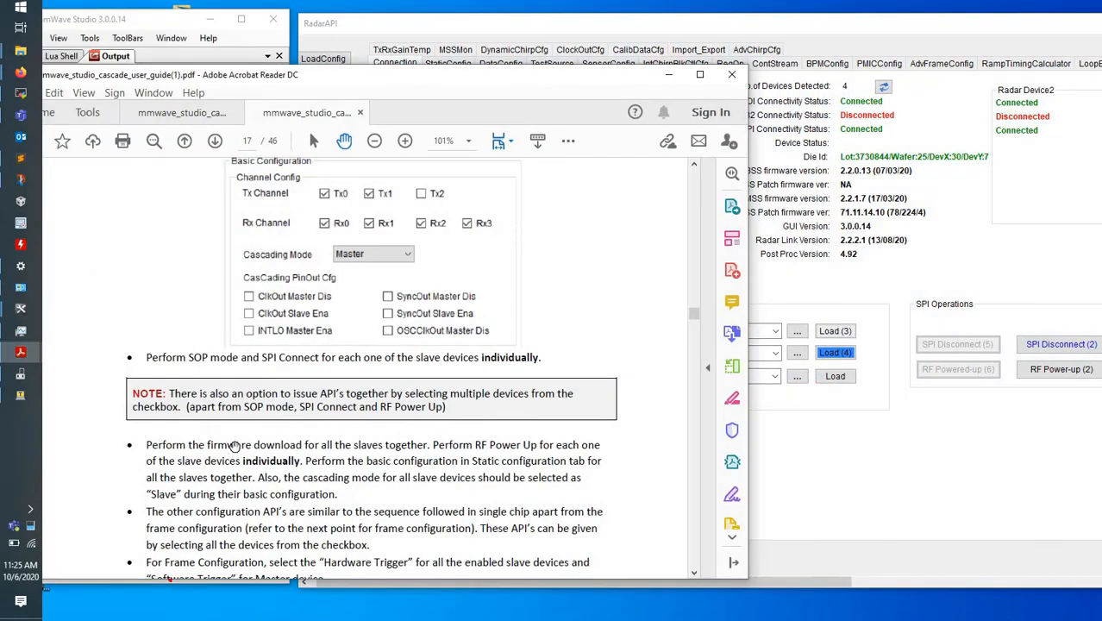
scroll(264, 473, up, 2)
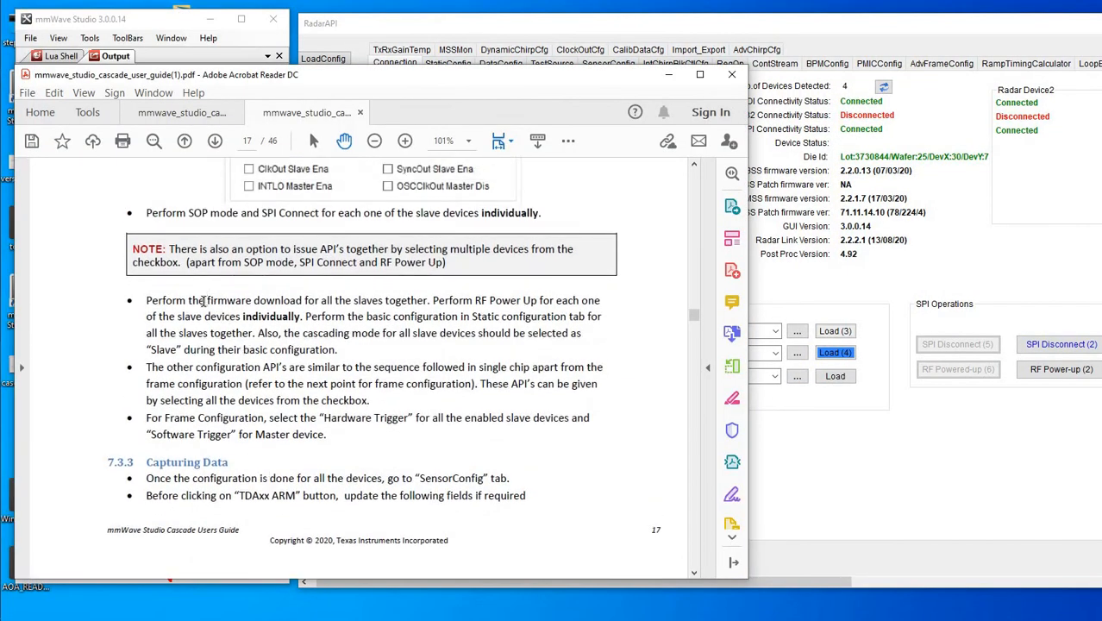
drag(203, 300, 298, 318)
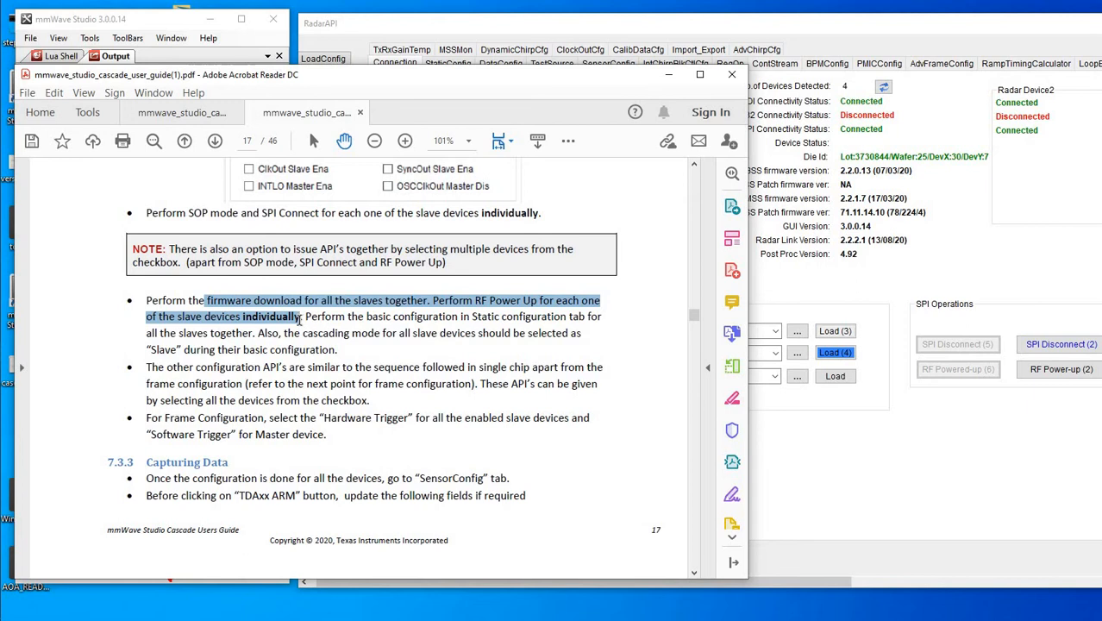
drag(298, 318, 299, 319)
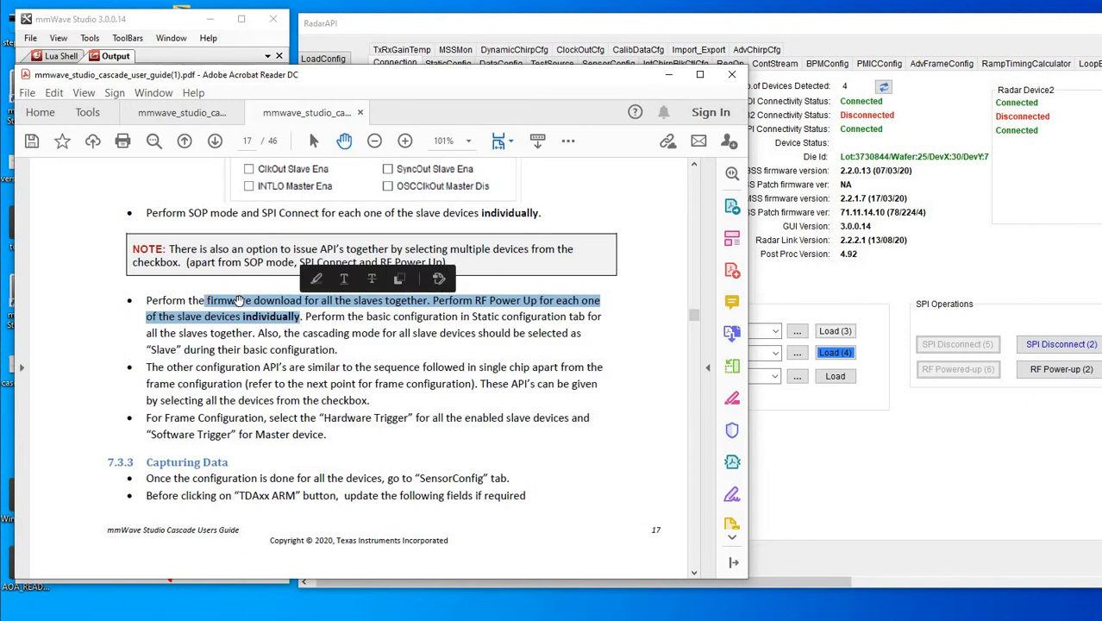
Return to mmWave Studio's RadarAPI window and load the BSS firmware xwr22xx_metaImage.bin to all three slave devices together.
click(532, 24)
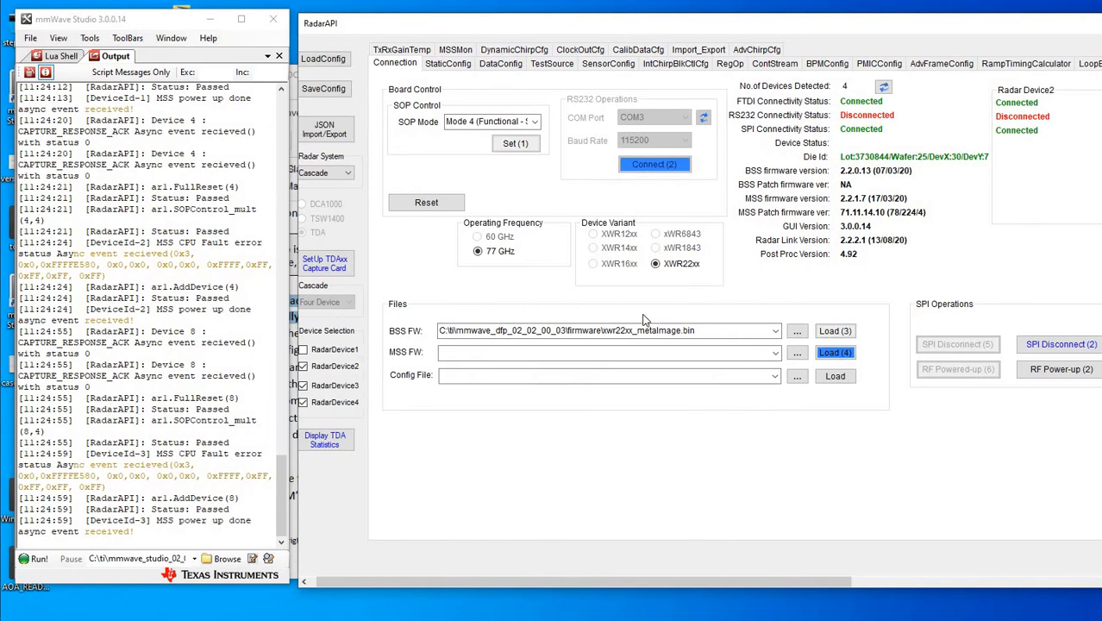
click(835, 331)
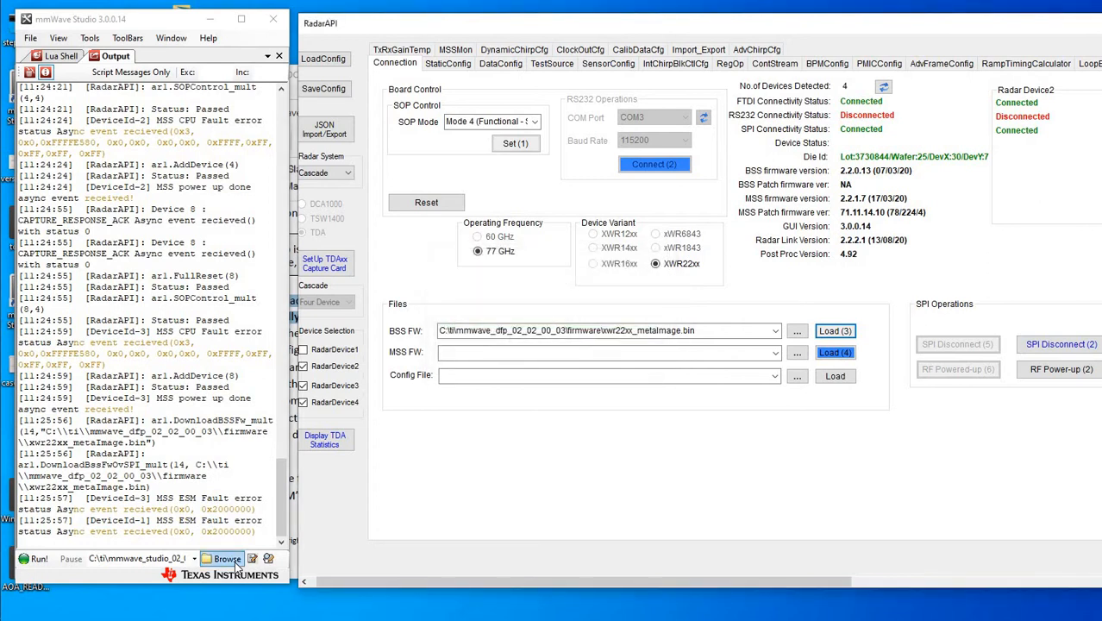
Deselect RadarDevice2, RadarDevice3 and RadarDevice4 so that no radar device is selected.
drag(436, 581, 397, 581)
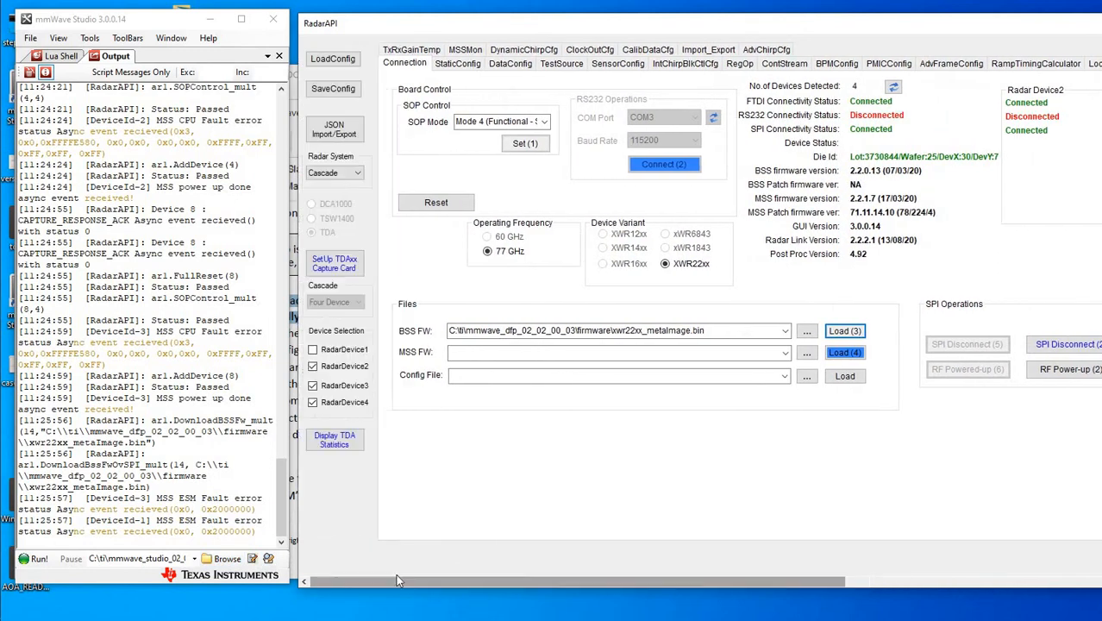
click(340, 368)
click(334, 389)
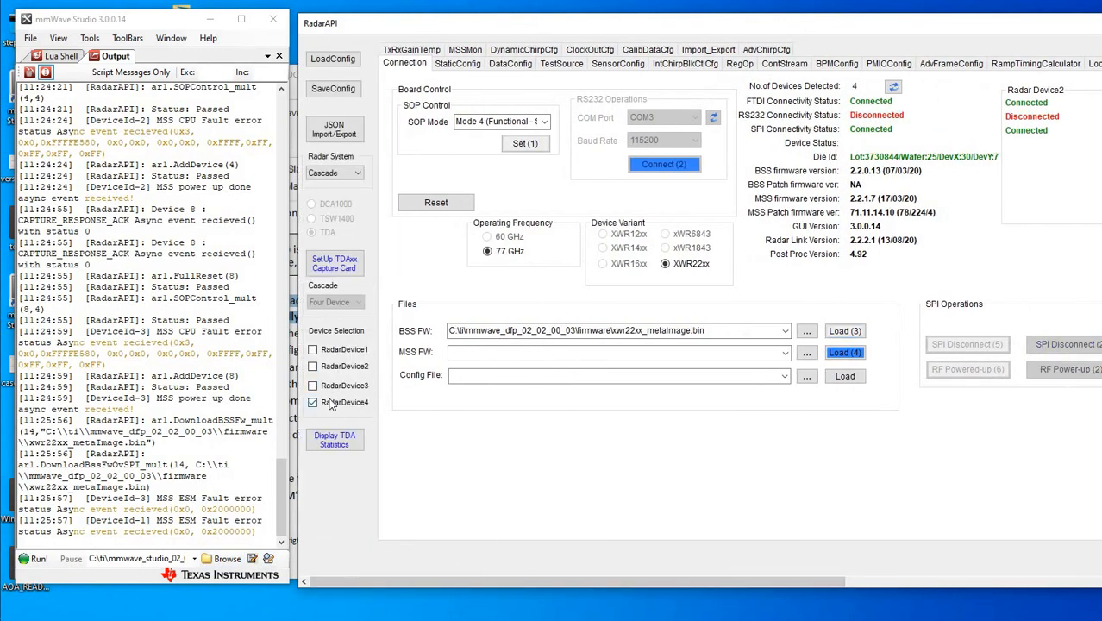
click(331, 403)
drag(388, 577, 647, 585)
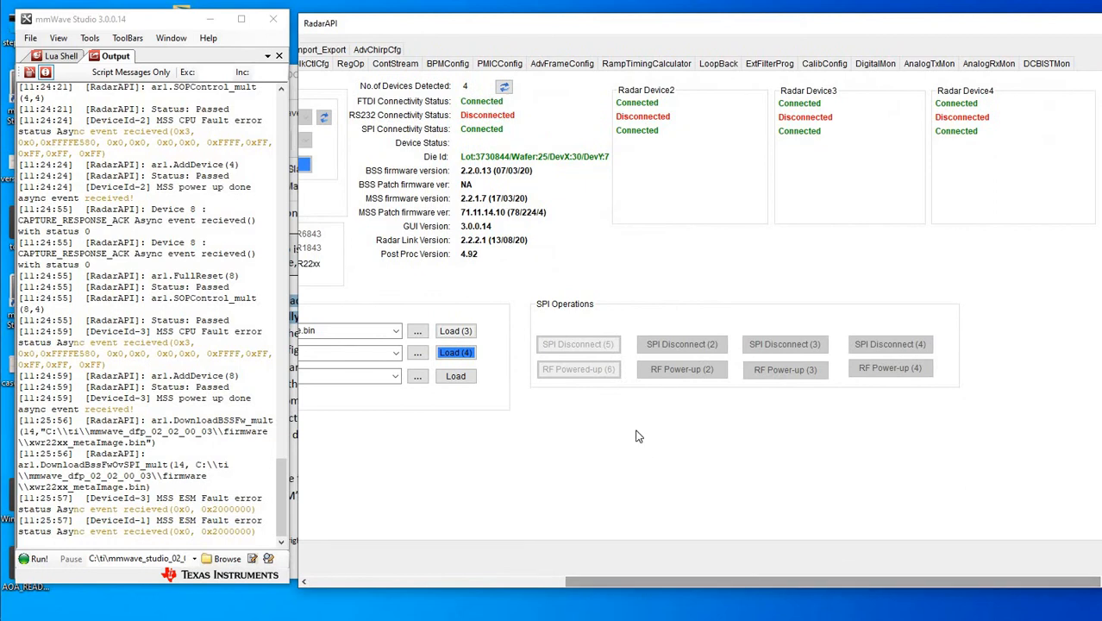
click(614, 418)
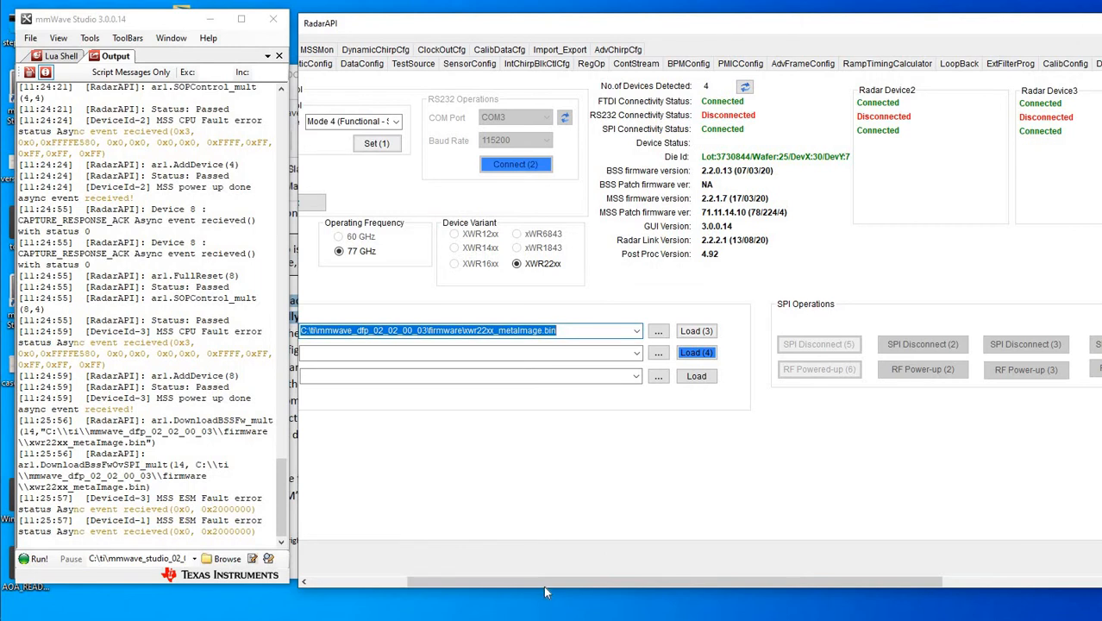
click(380, 584)
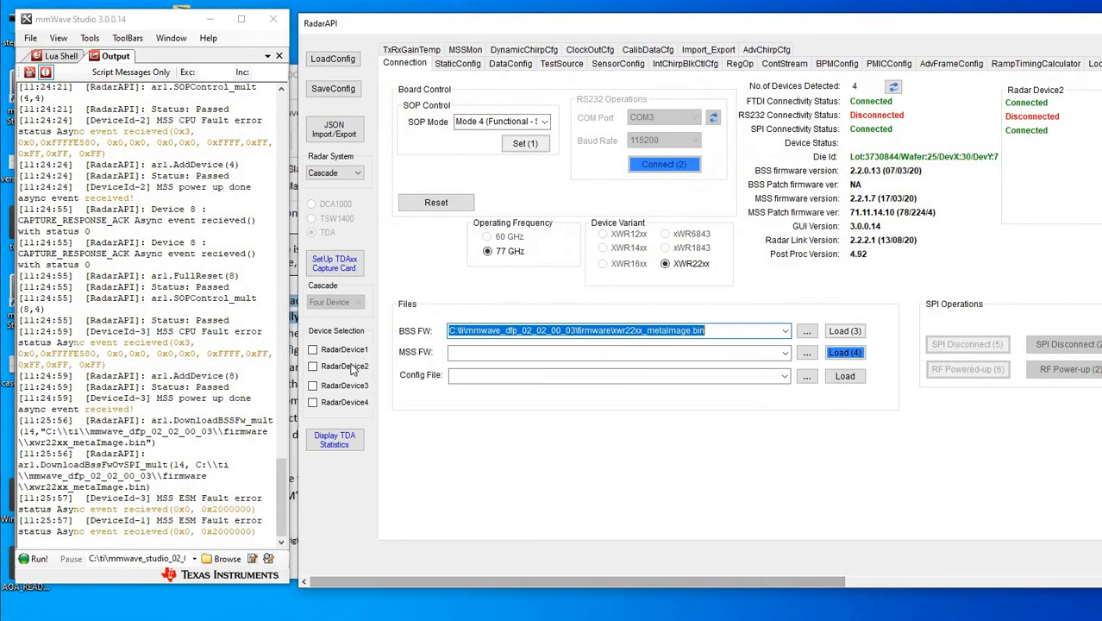
Perform the RF power-up for RadarDevice2 and RadarDevice3 individually, with only the device being powered up selected.
drag(478, 584, 706, 606)
click(725, 369)
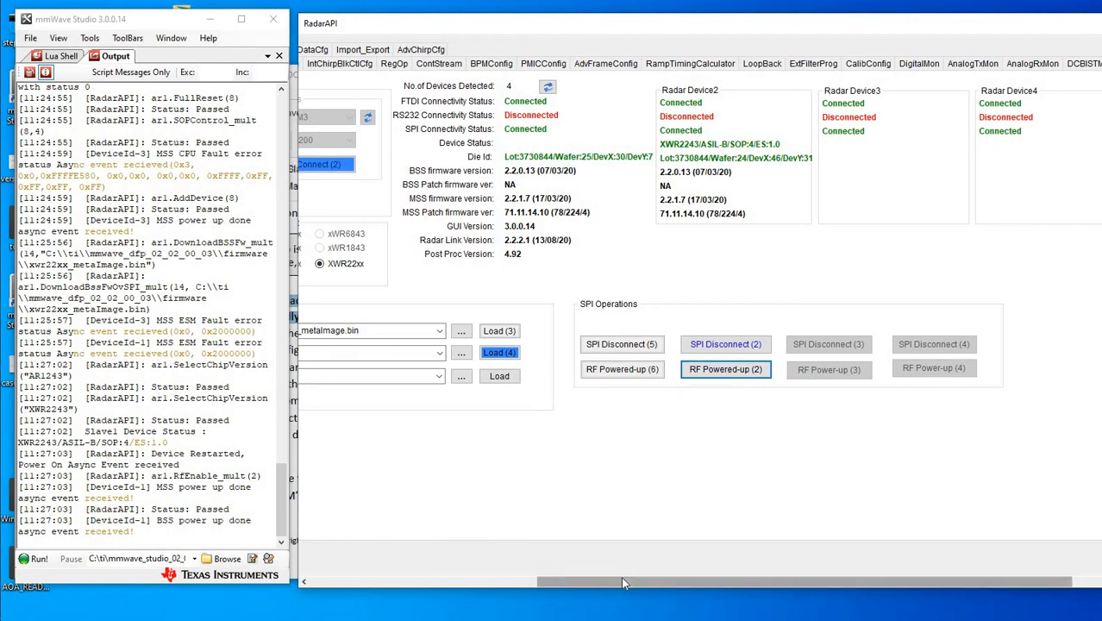
drag(624, 583, 328, 578)
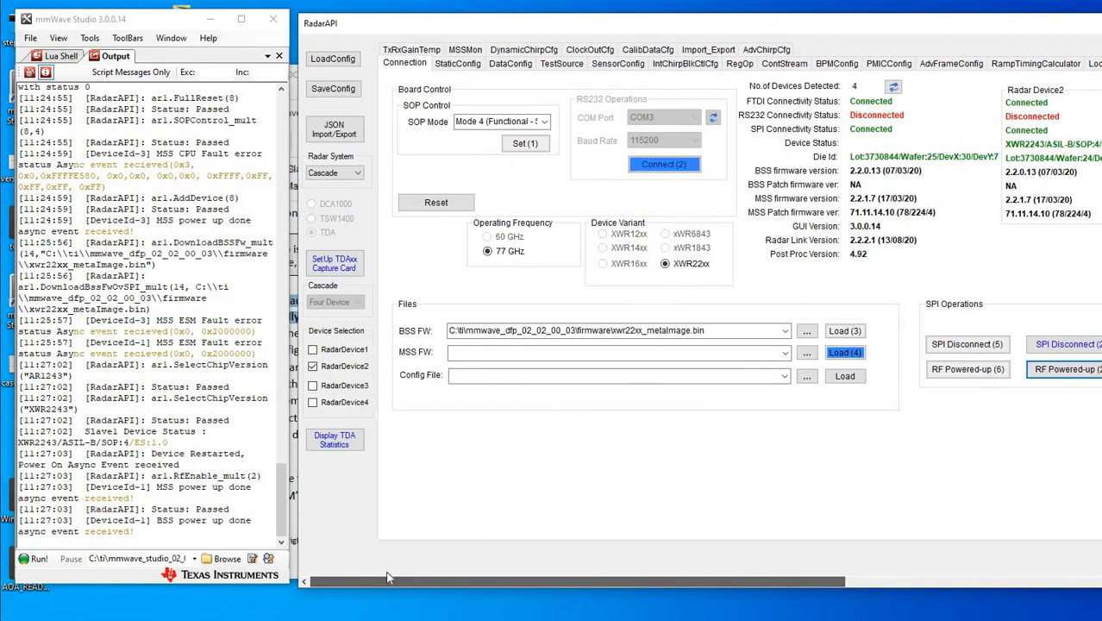
click(338, 367)
click(343, 386)
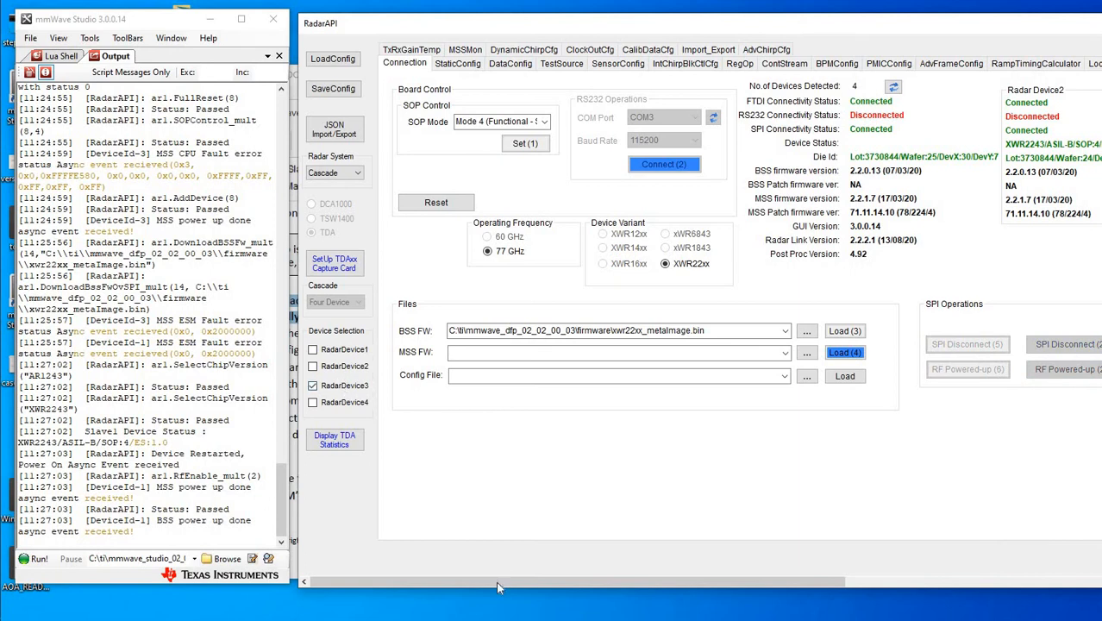
drag(498, 585, 728, 577)
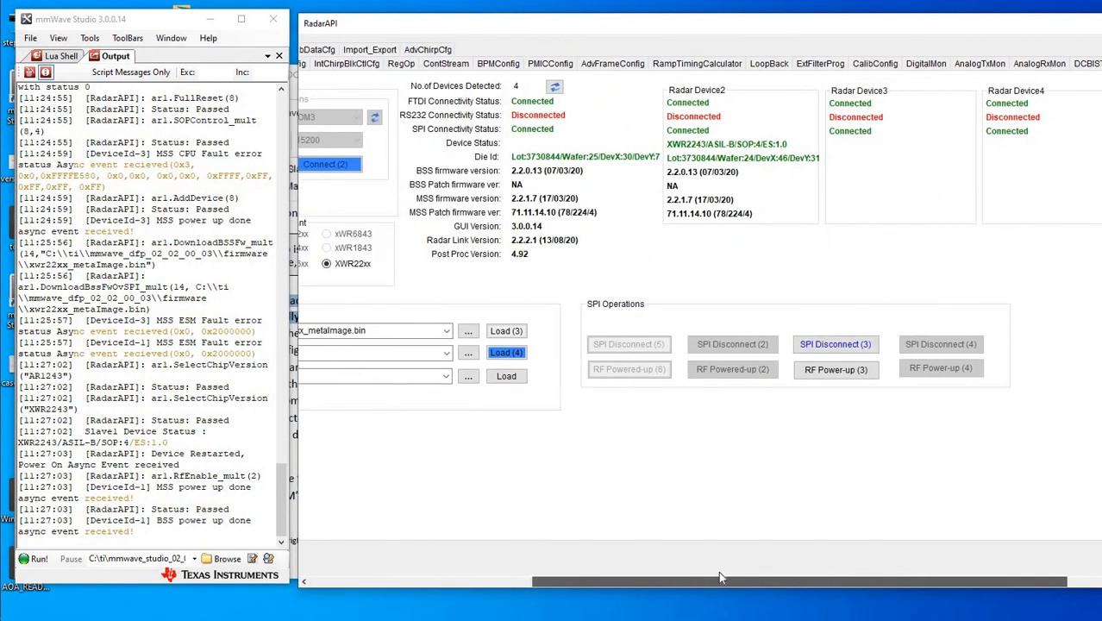
click(844, 371)
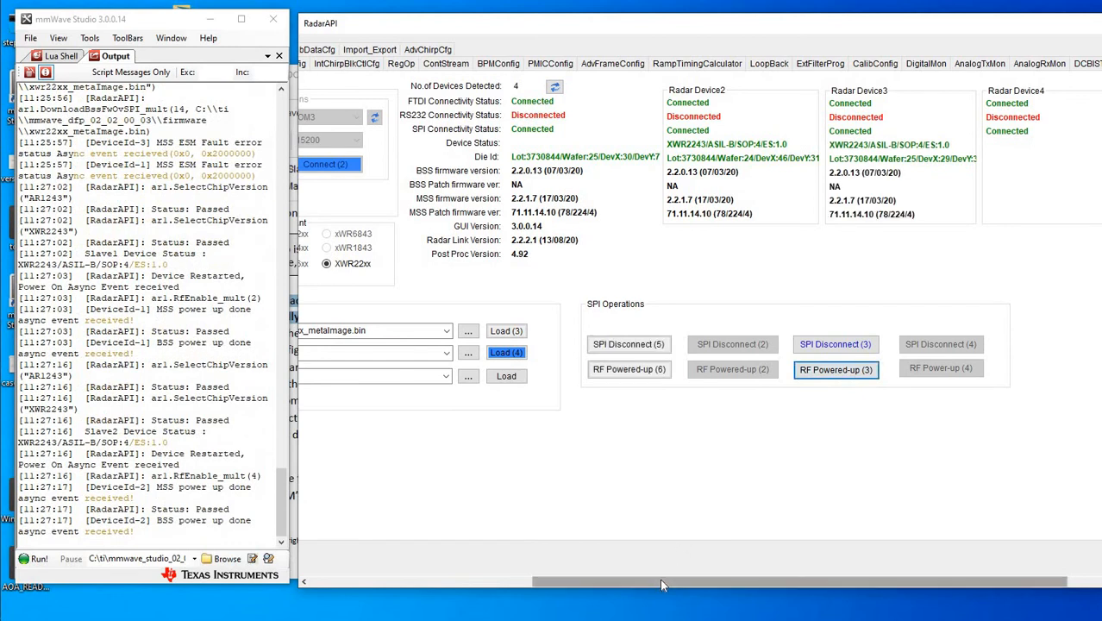
Select only RadarDevice4 and perform its RF power-up over SPI.
drag(659, 585, 395, 568)
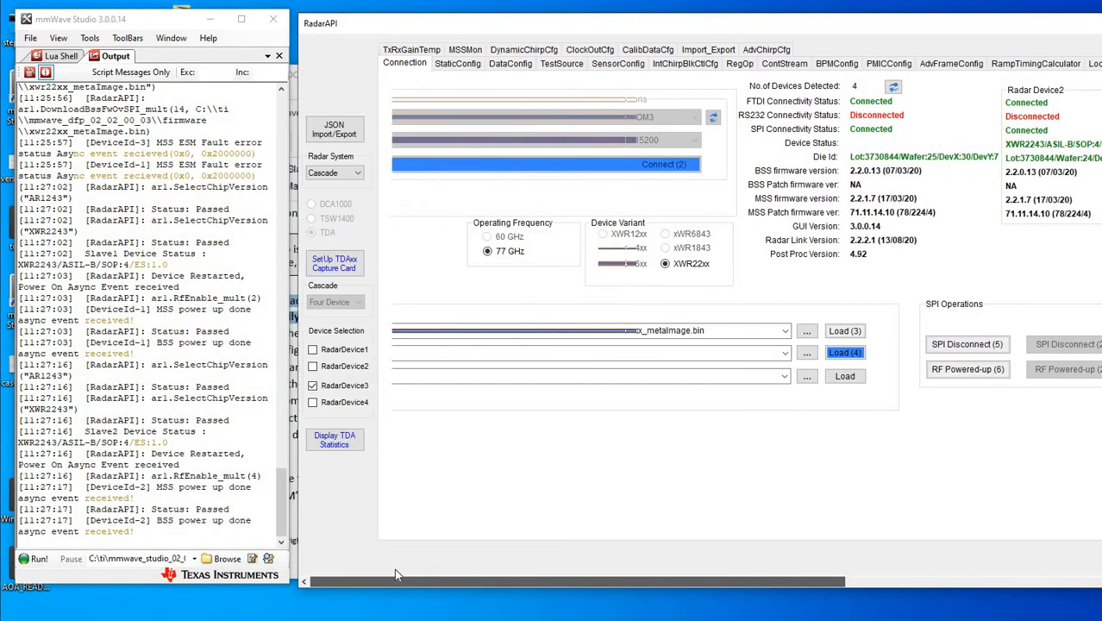
click(336, 403)
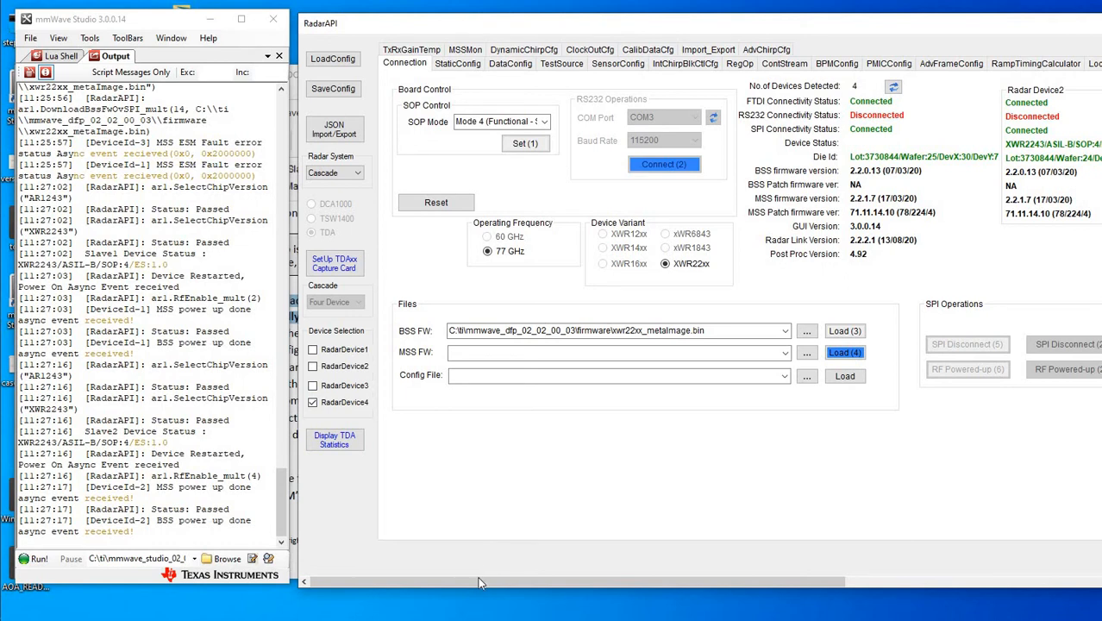
drag(481, 583, 759, 583)
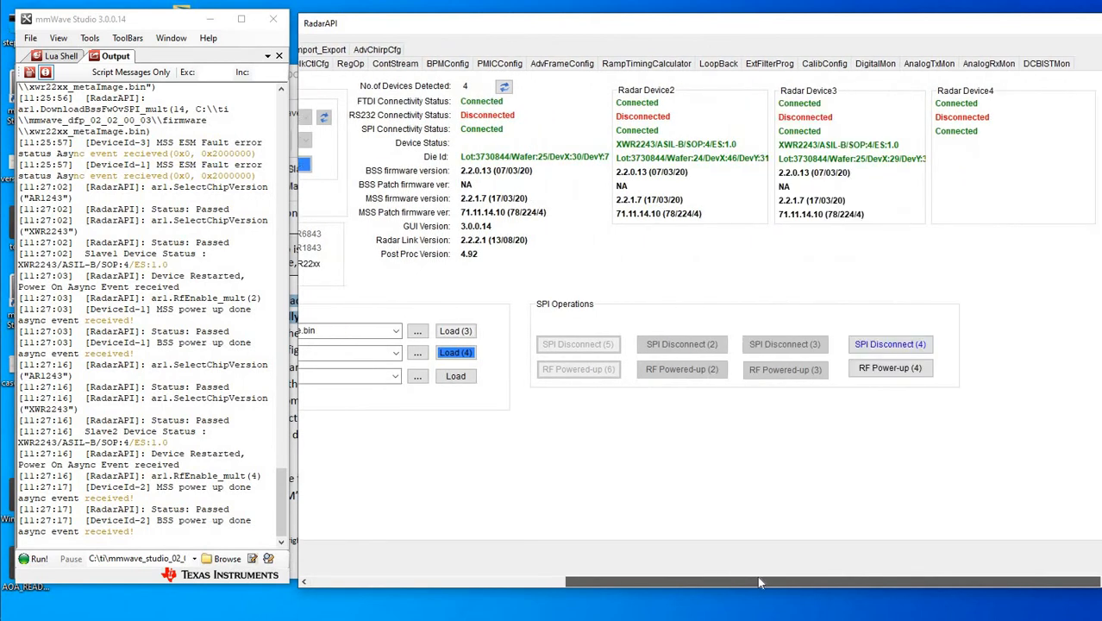
click(895, 370)
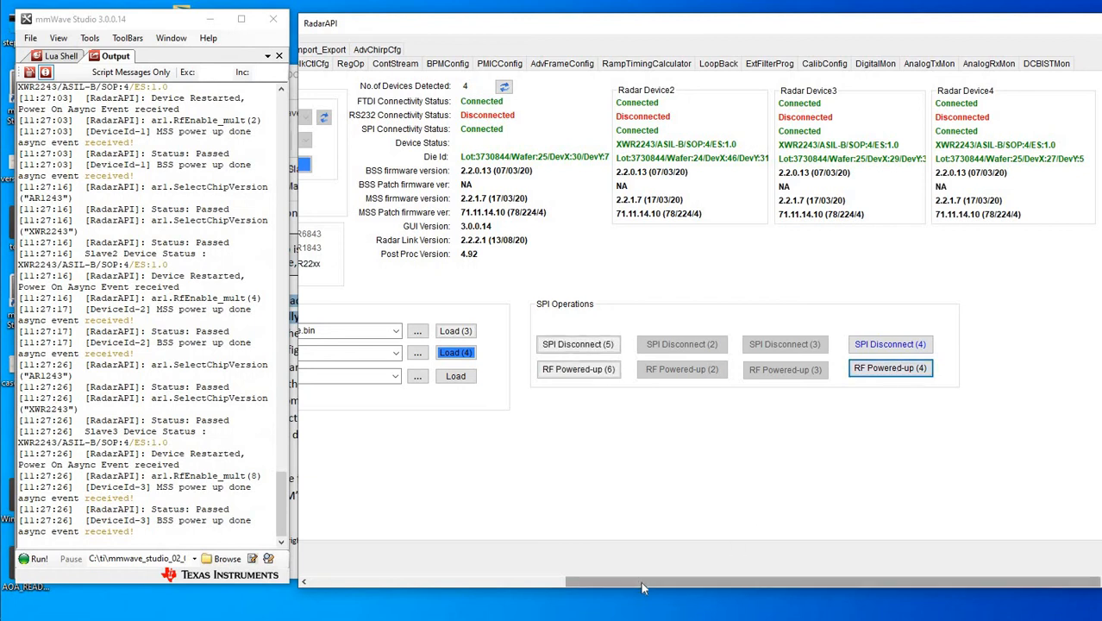
Apply the basic static configuration to RadarDevice2, RadarDevice3 and RadarDevice4 together, using Slave cascading mode, Tx0 and Tx1, 16 bits and Complex1x format.
drag(642, 583, 387, 583)
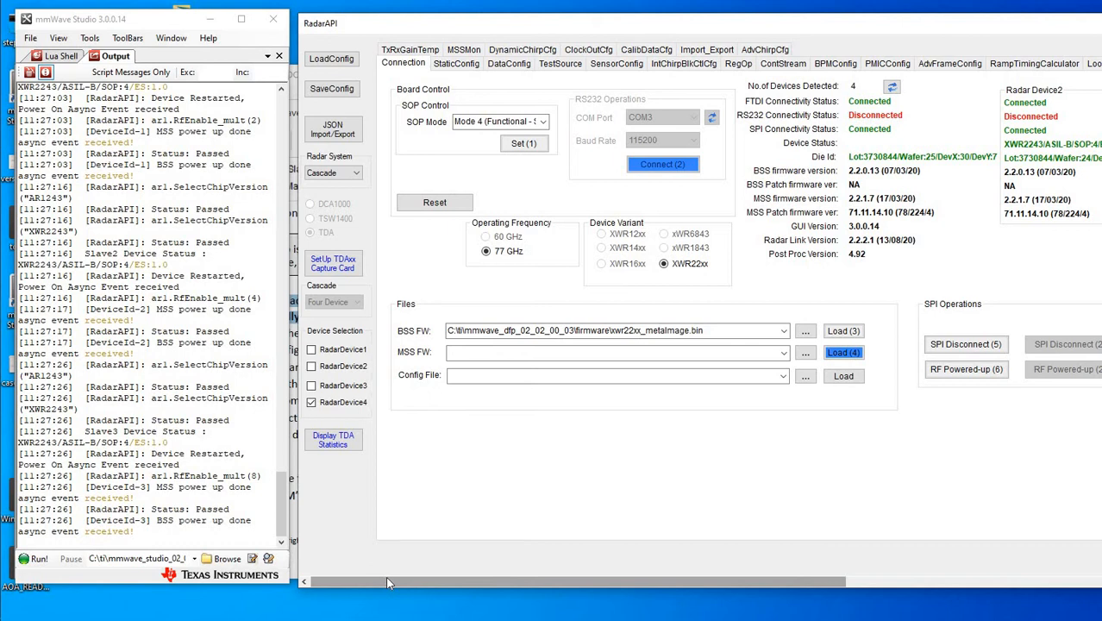
click(451, 64)
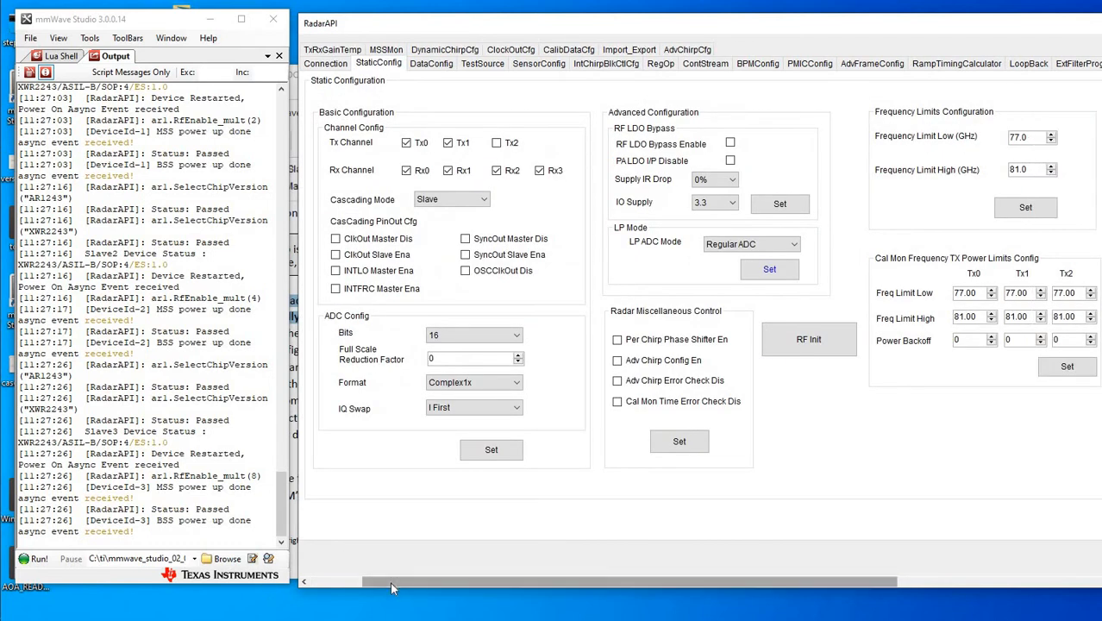
drag(390, 587, 320, 582)
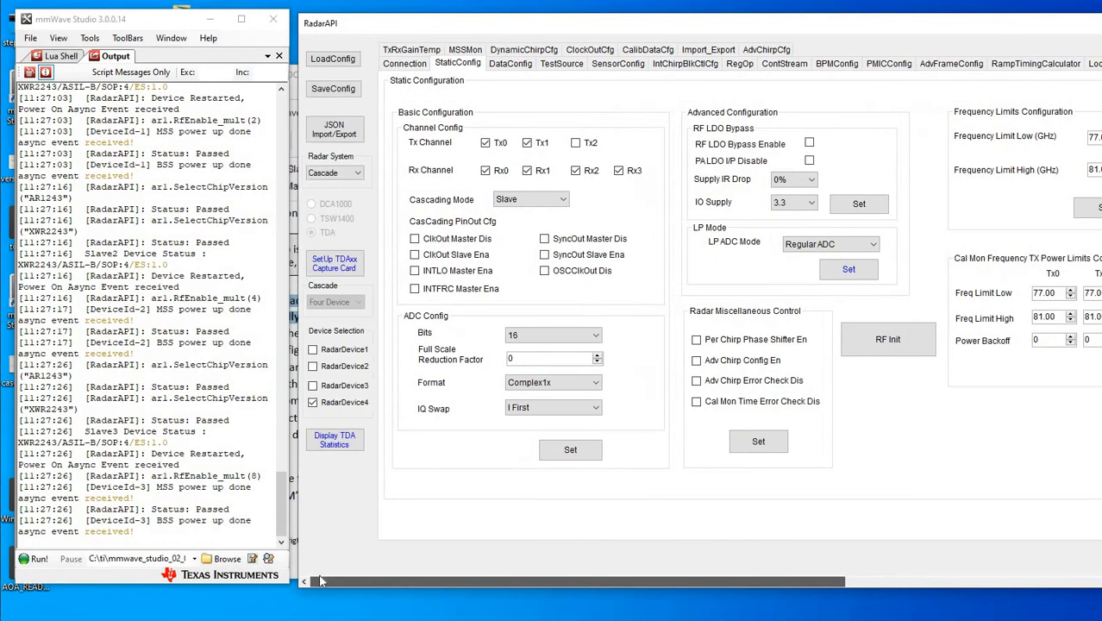
click(328, 367)
click(328, 385)
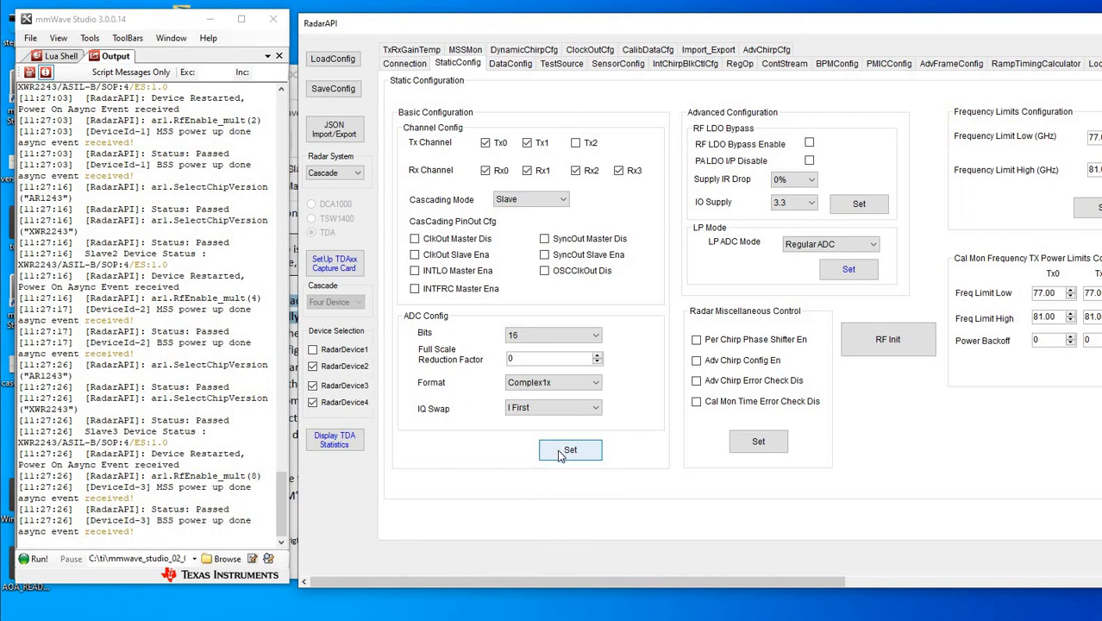
click(559, 455)
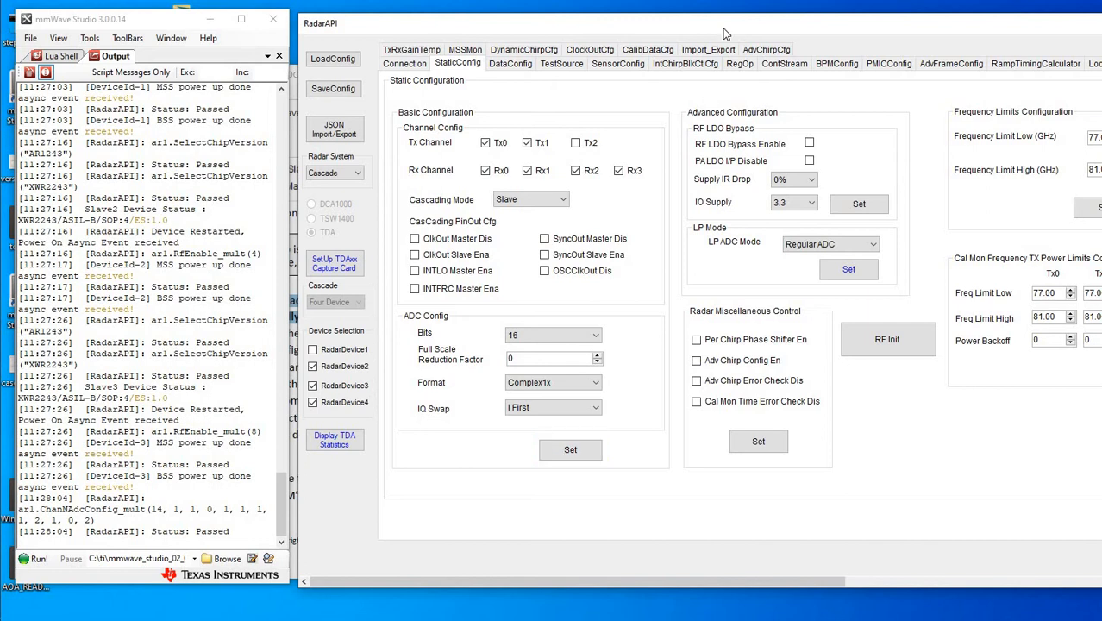
Move the RadarAPI window fully into view and examine the sensor configuration's profile, chirp, frame and capture settings.
drag(724, 33, 671, 28)
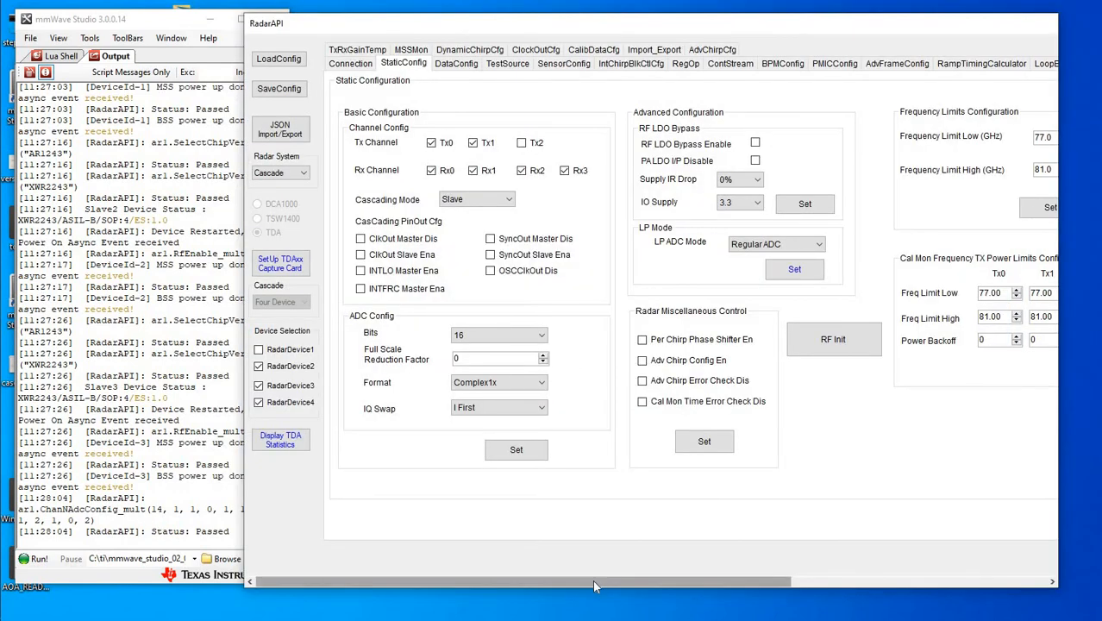
drag(592, 583, 555, 564)
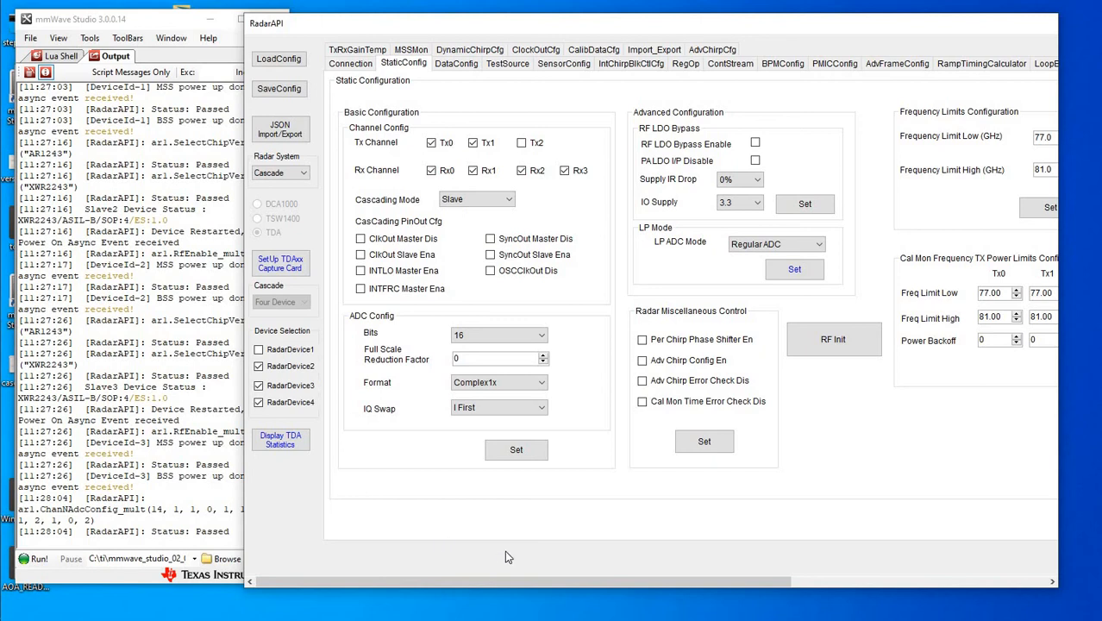
mouse_move(499, 575)
mouse_down()
mouse_move(579, 571)
mouse_move(748, 598)
mouse_move(499, 576)
mouse_up()
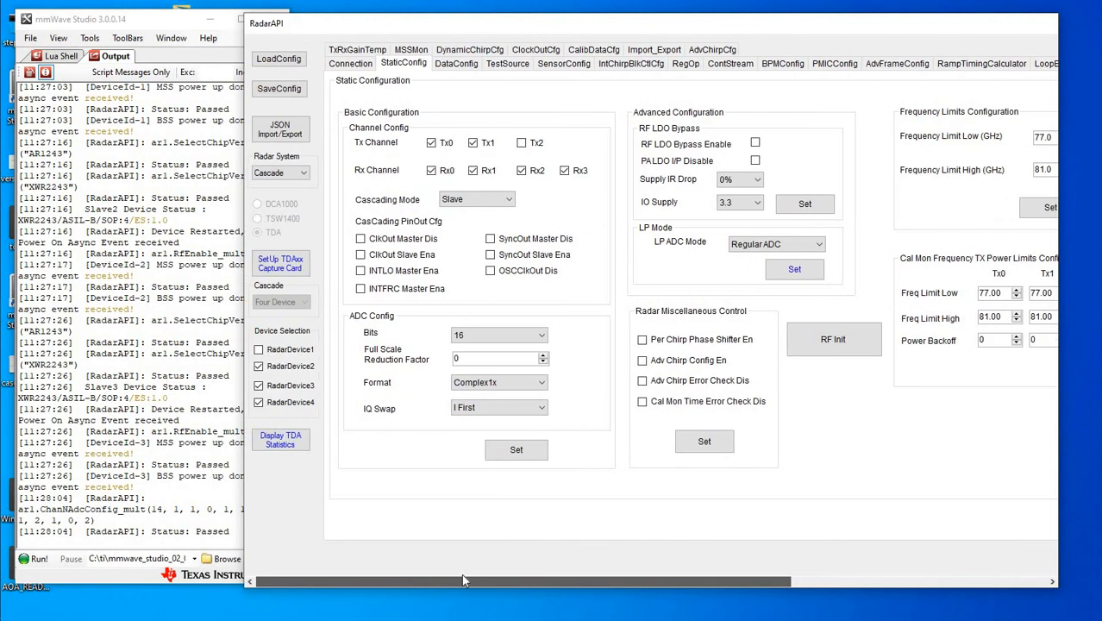
click(559, 66)
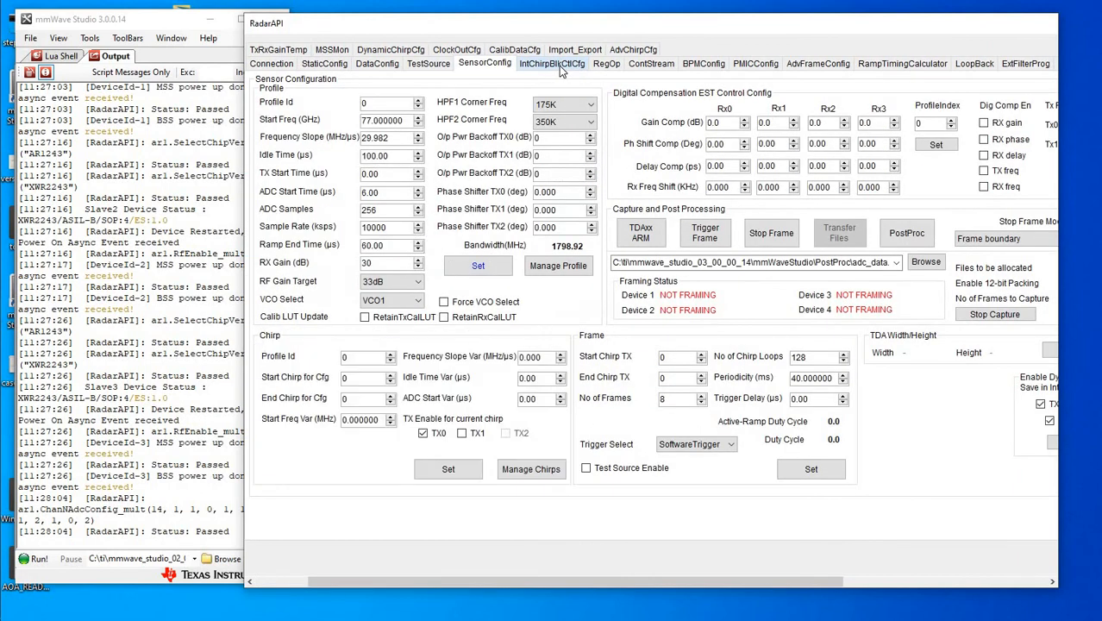
drag(409, 577, 350, 577)
scroll(637, 567, right, 5)
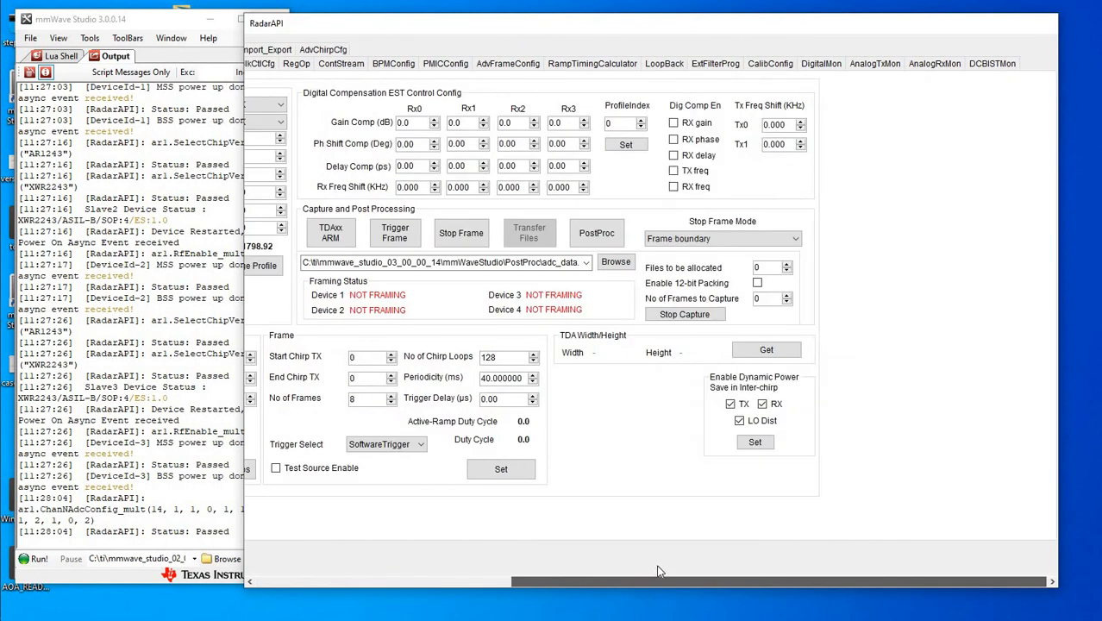
drag(655, 565, 320, 569)
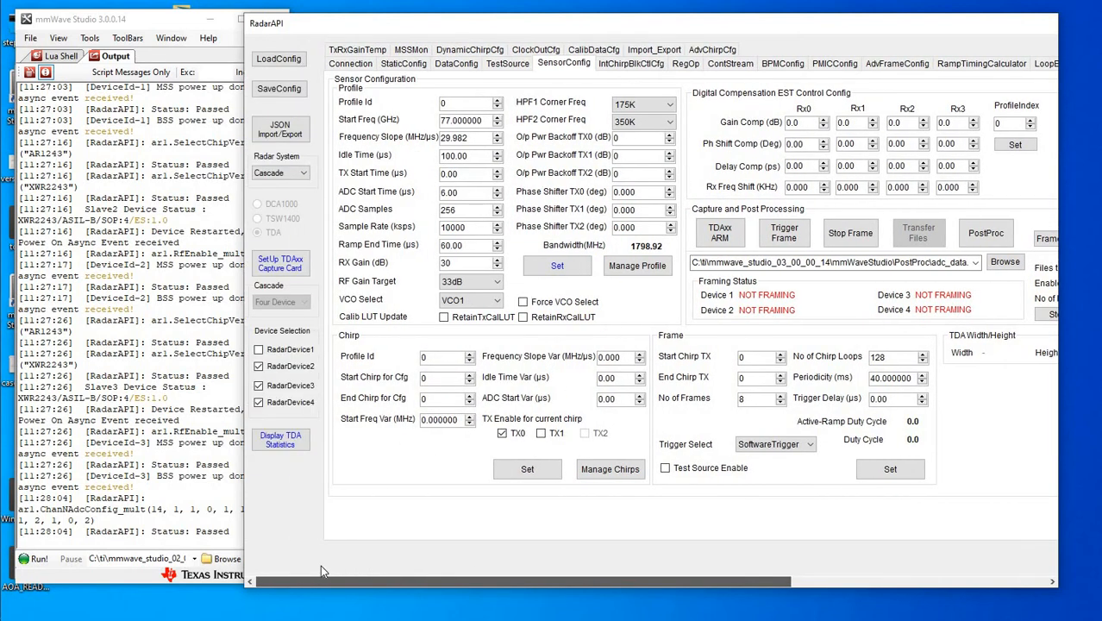
scroll(371, 261, right, 5)
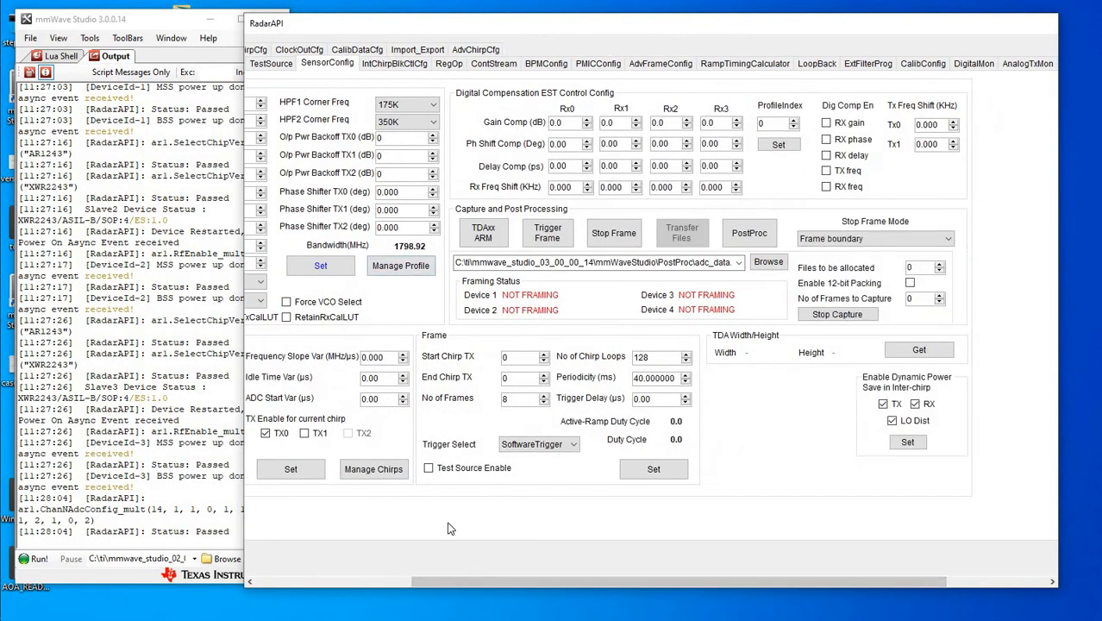
drag(459, 587, 271, 567)
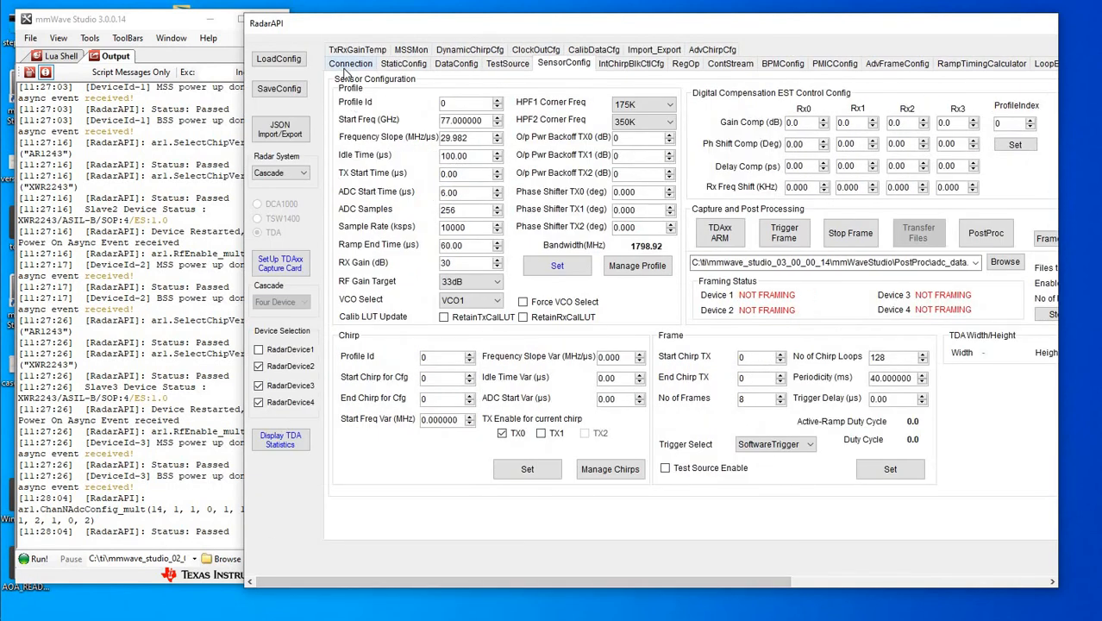
Review the static, data and test source configuration pages in order, ending at the sensor configuration.
click(348, 65)
click(399, 65)
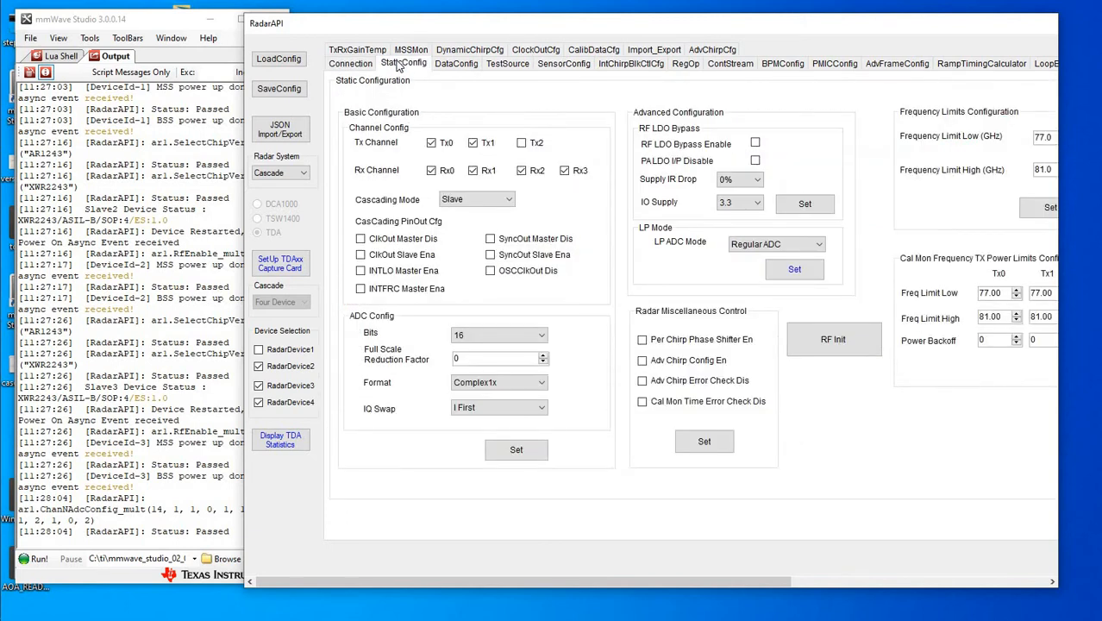
click(457, 65)
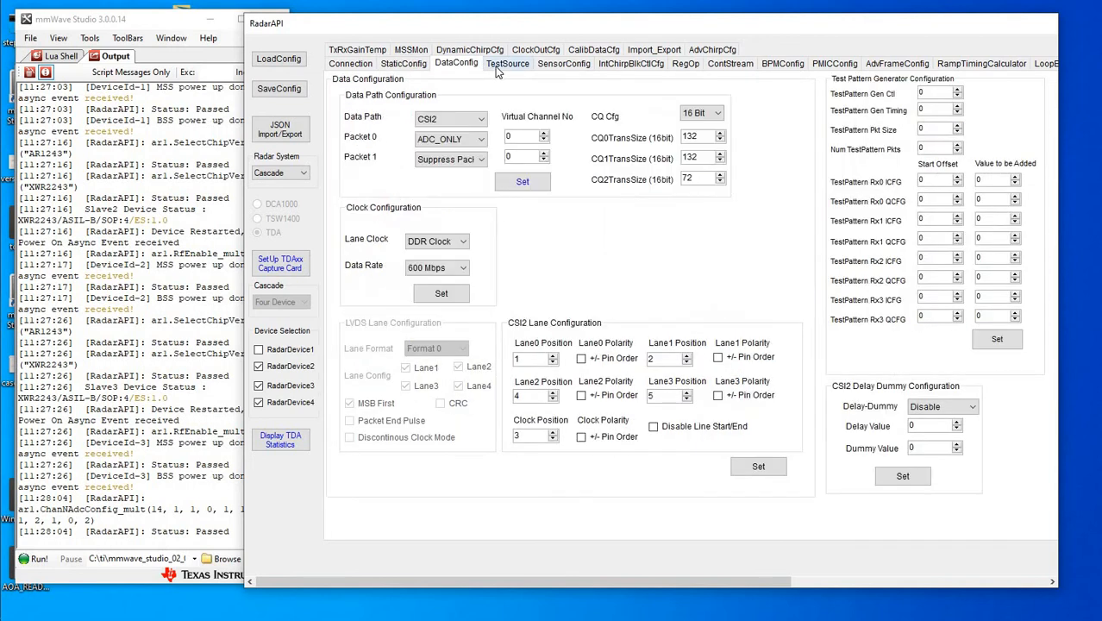
click(498, 69)
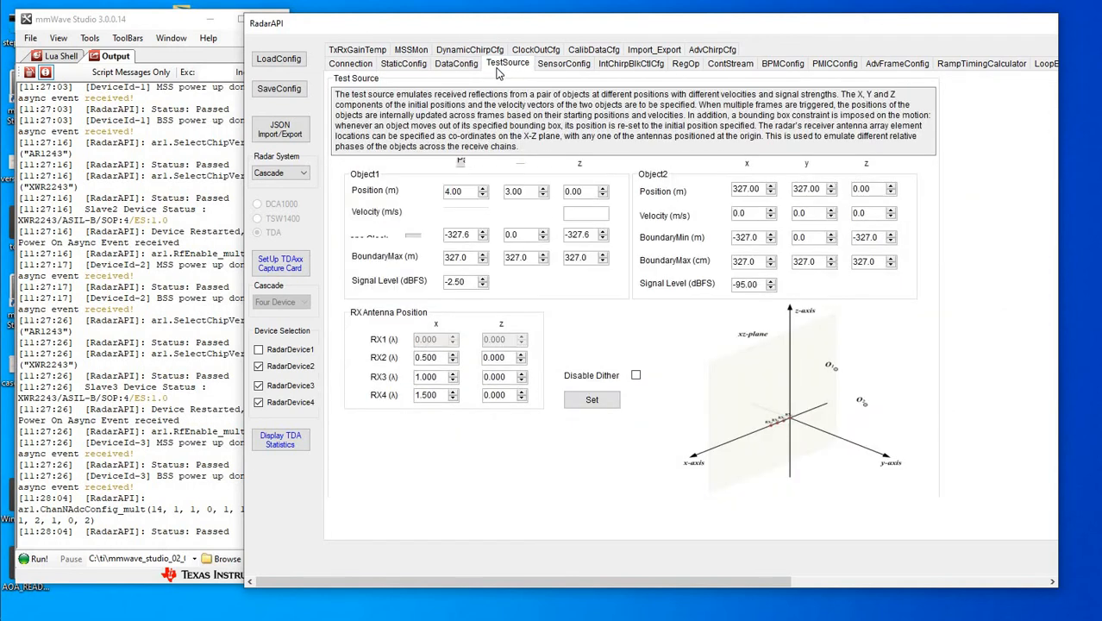
click(544, 67)
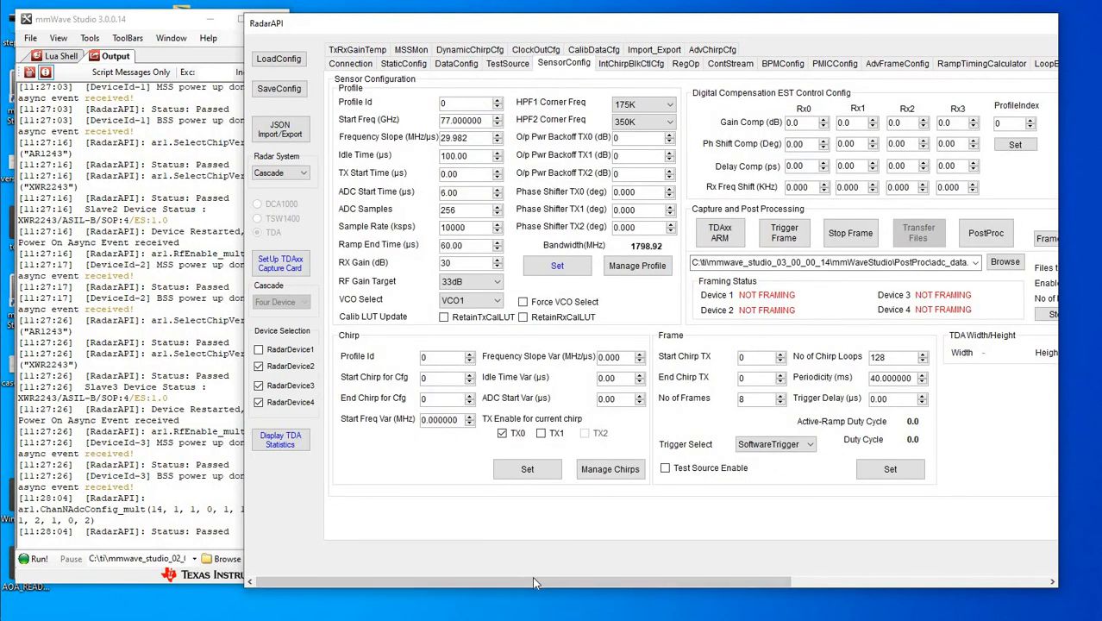
Examine the sensor configuration's capture and post-processing settings and the frame's Trigger Select options.
drag(534, 578, 797, 599)
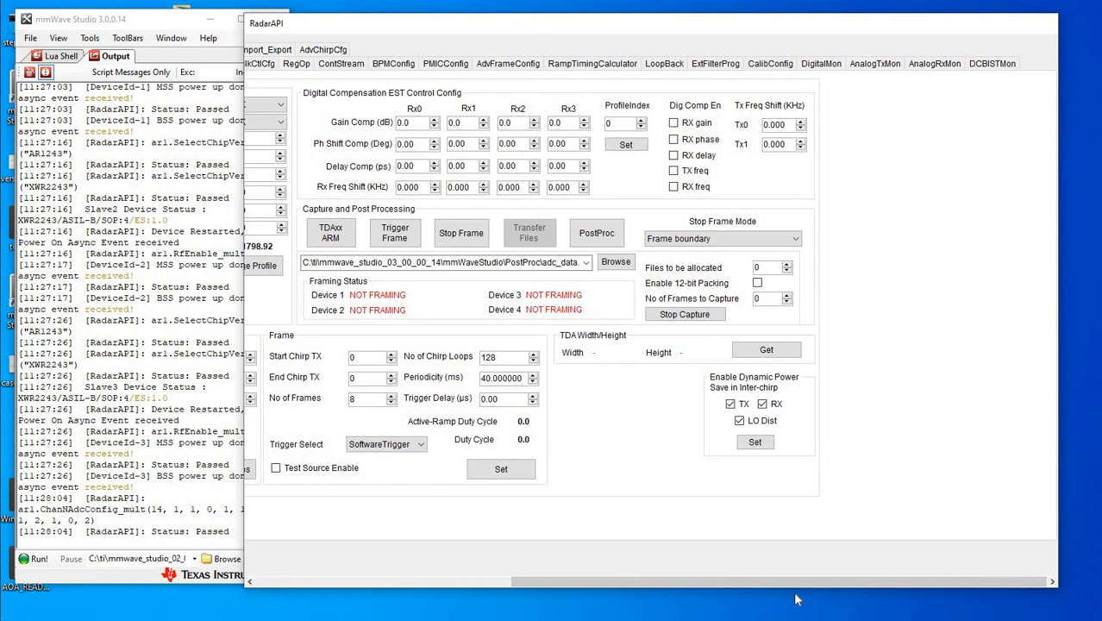
click(797, 599)
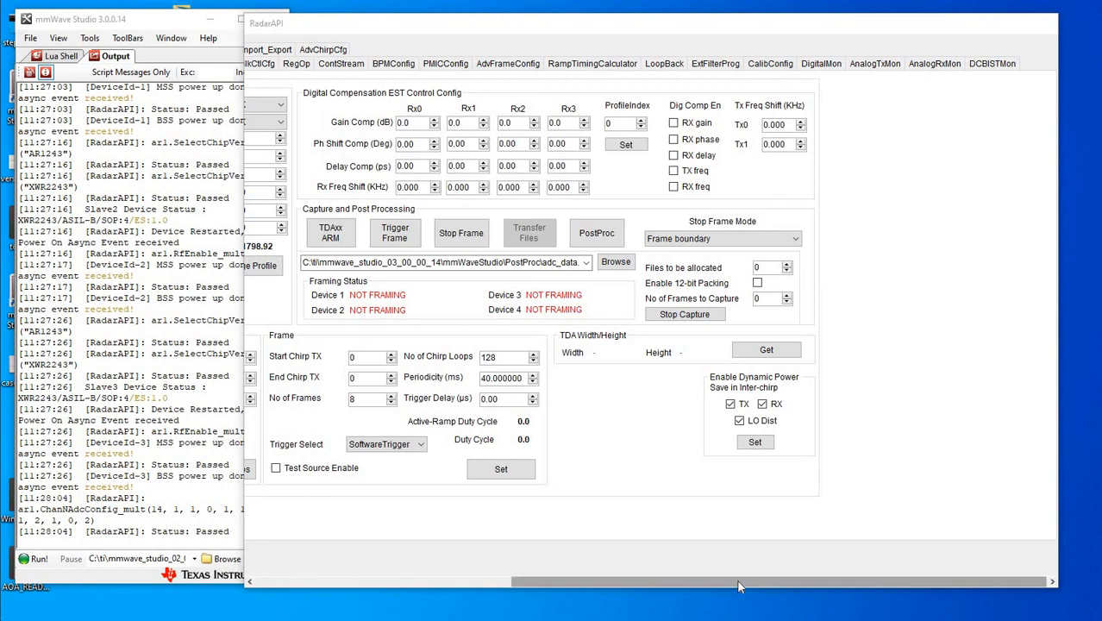
drag(738, 581, 652, 576)
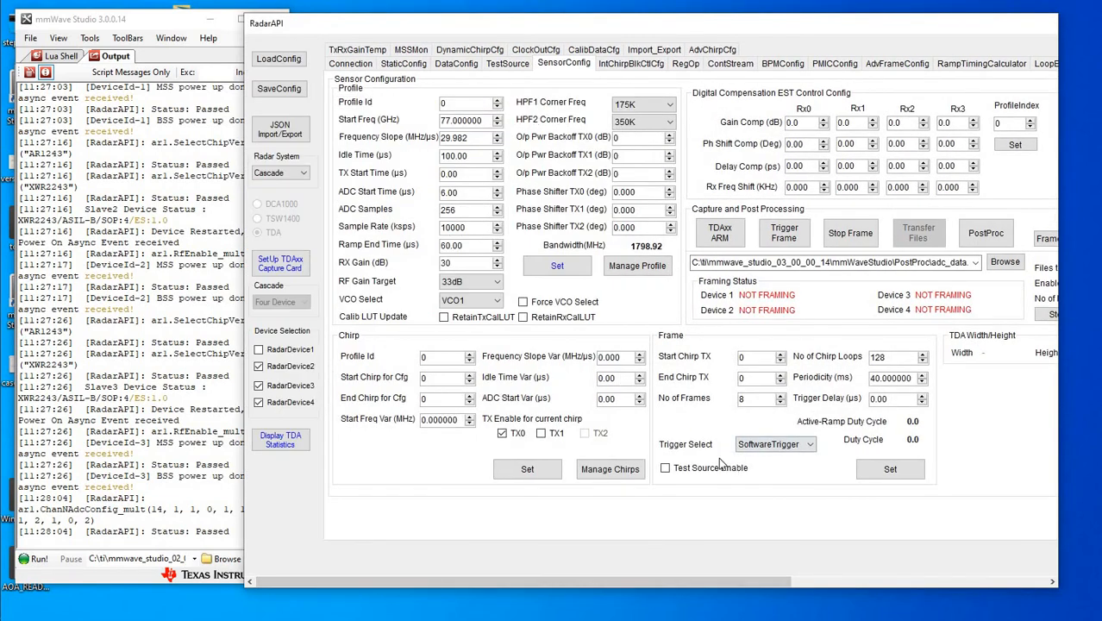
click(787, 445)
click(787, 448)
Switch to the cascade user guide in Adobe Acrobat Reader and highlight "SensorConfig" in section 7.3.3 Capturing Data.
mouse_move(15, 393)
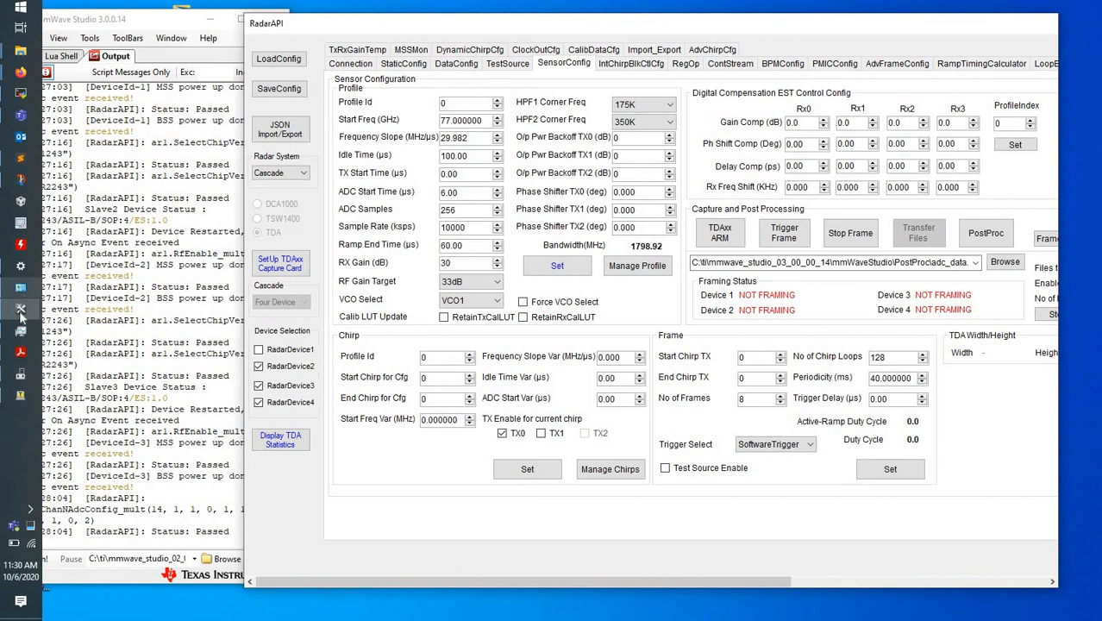
click(22, 353)
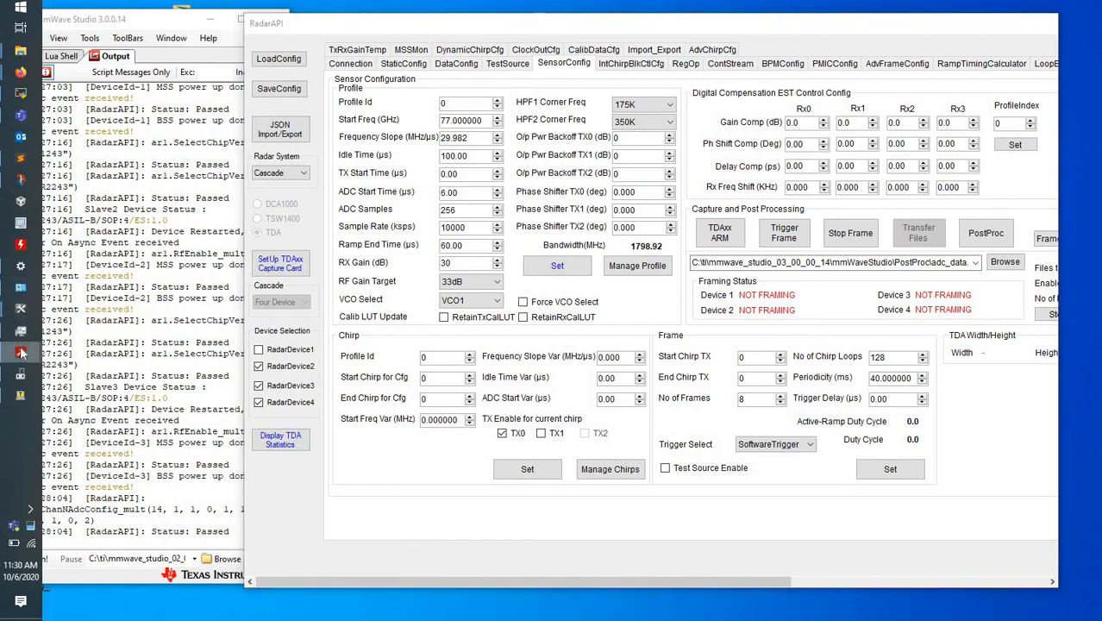
right_click(20, 352)
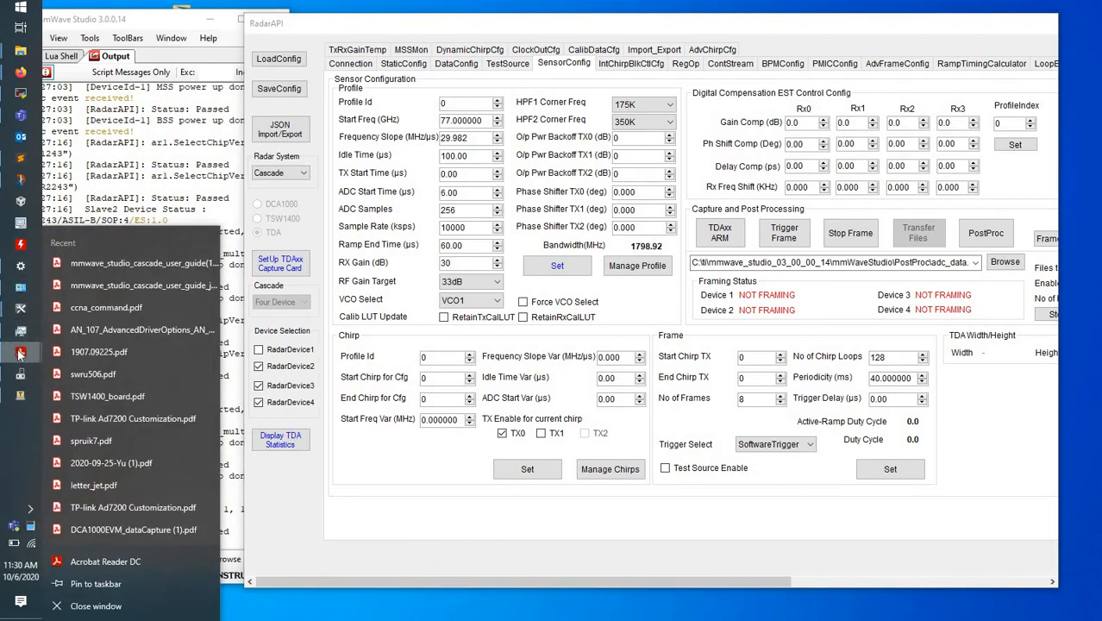
click(21, 352)
click(138, 435)
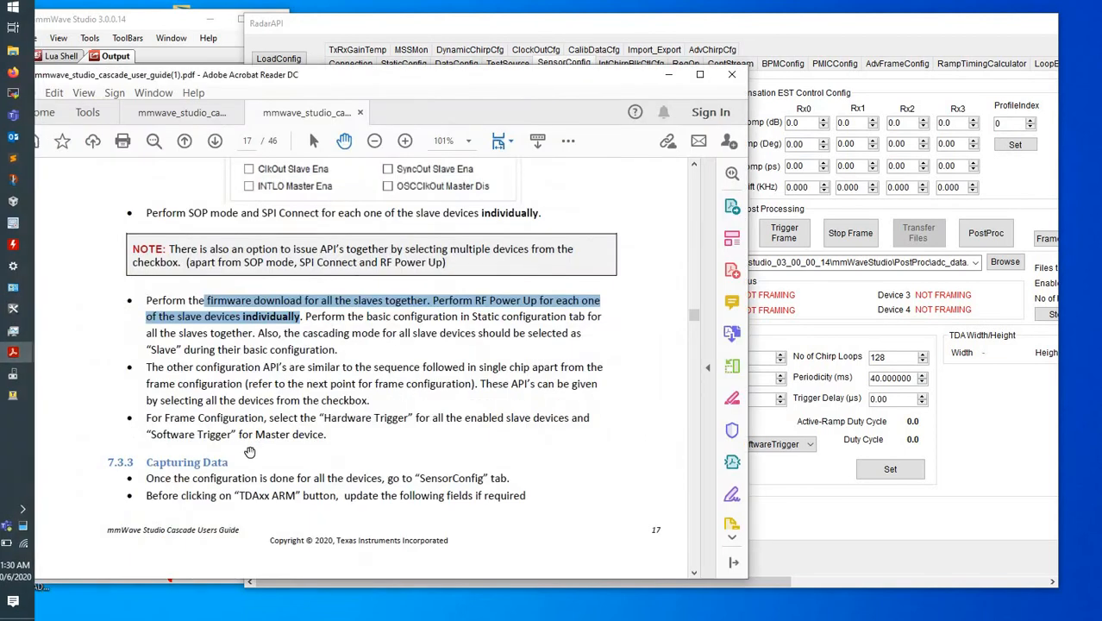
scroll(246, 449, down, 3)
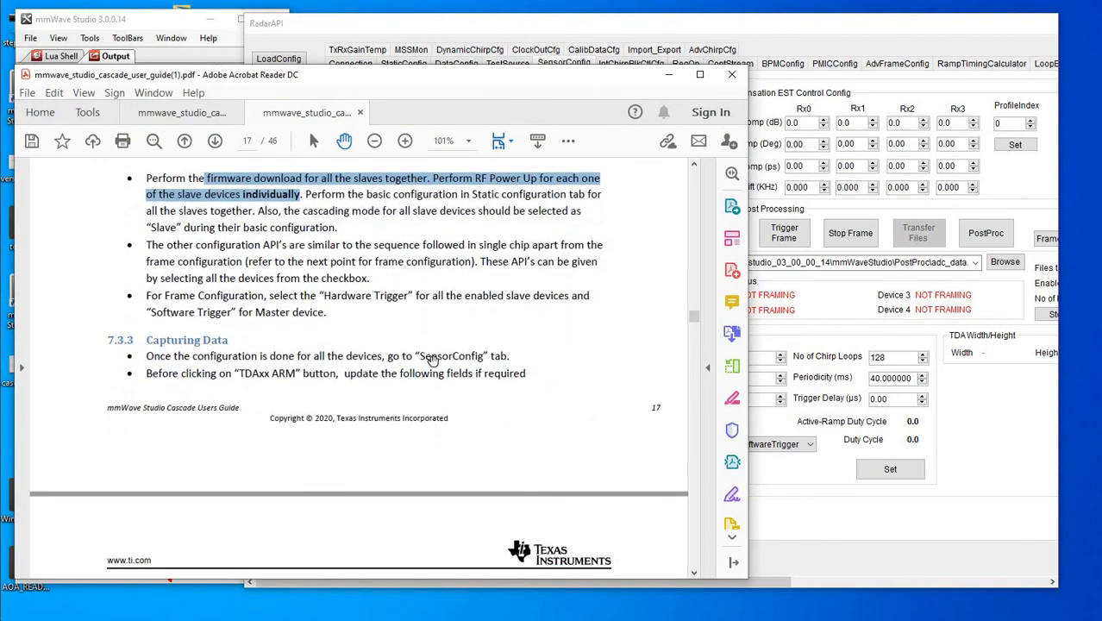
drag(420, 356, 494, 357)
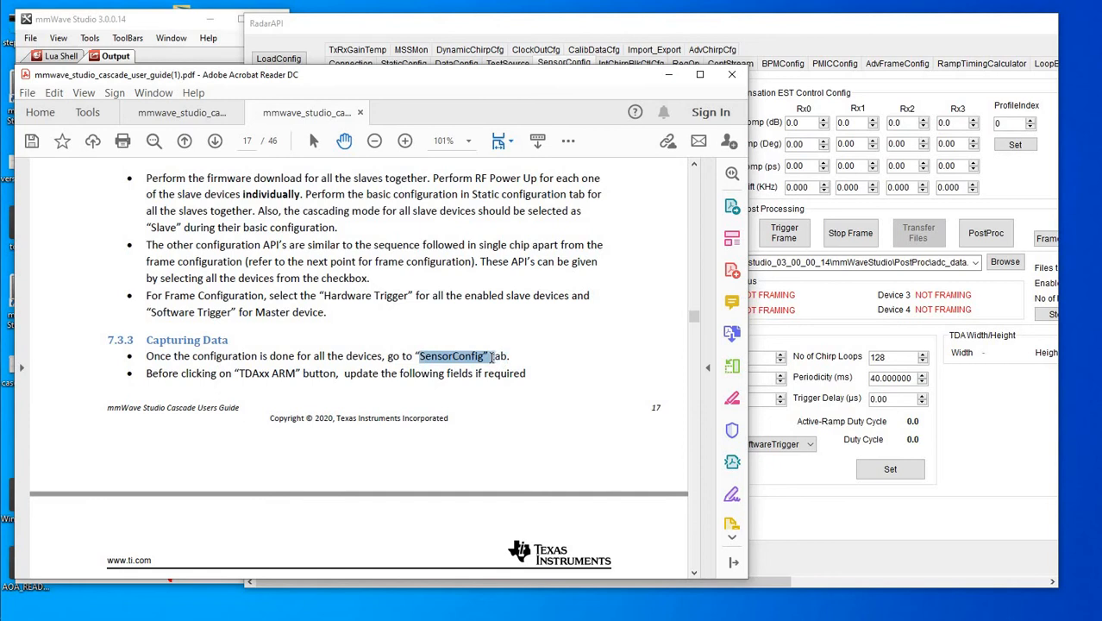
Apply a highlight to the selected "SensorConfig" text and review the guide's figure of capture fields to update before TDAxx ARM.
click(565, 149)
click(603, 186)
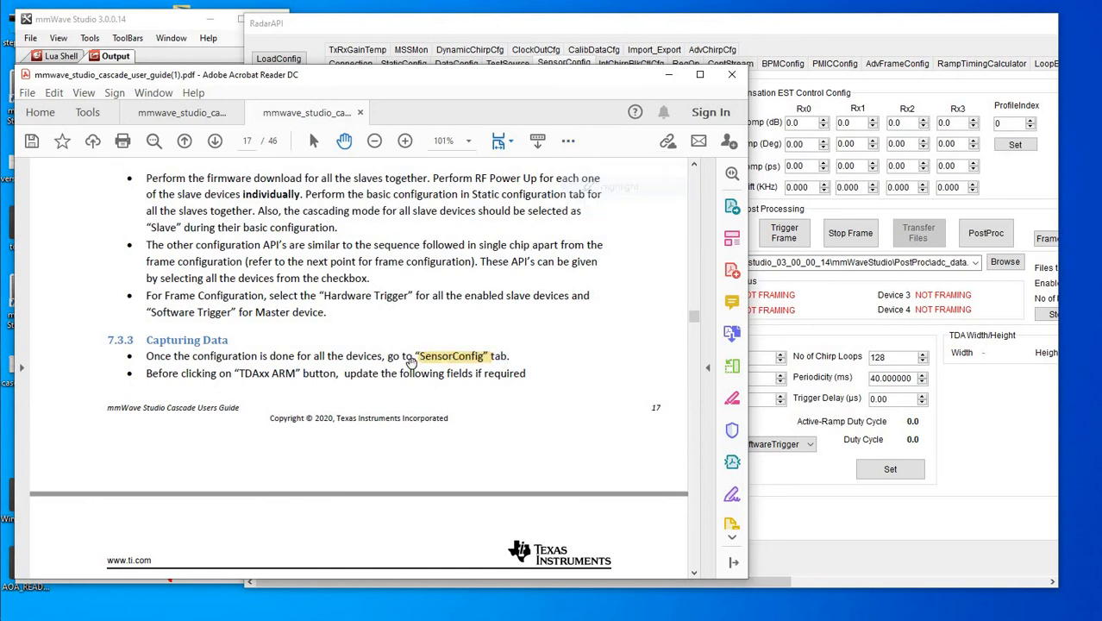
scroll(412, 362, down, 1)
scroll(411, 362, down, 1)
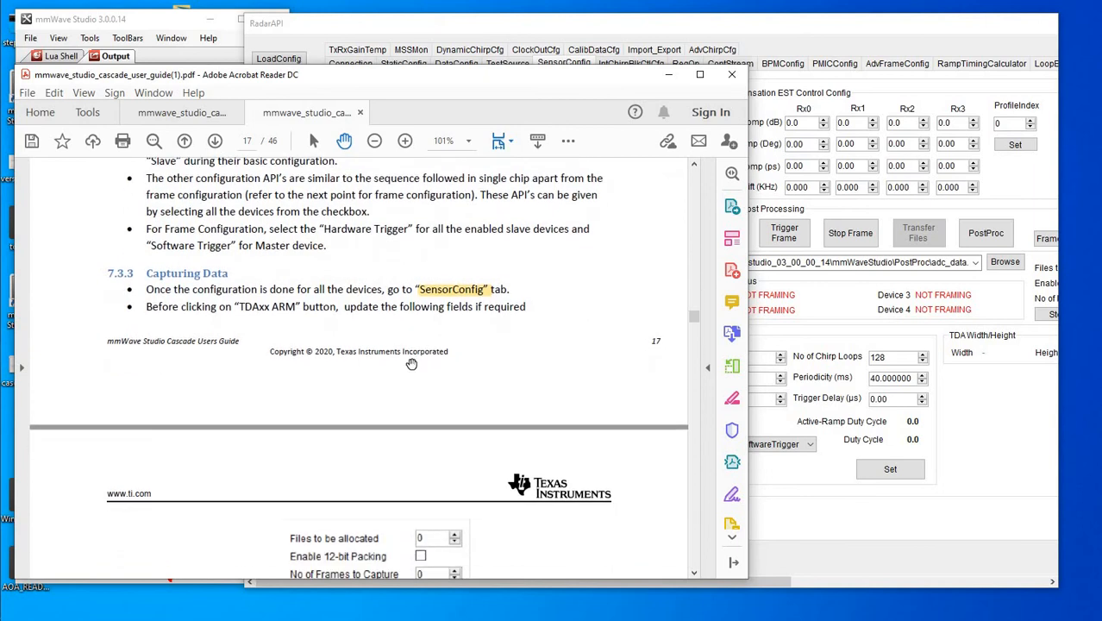
scroll(411, 362, down, 5)
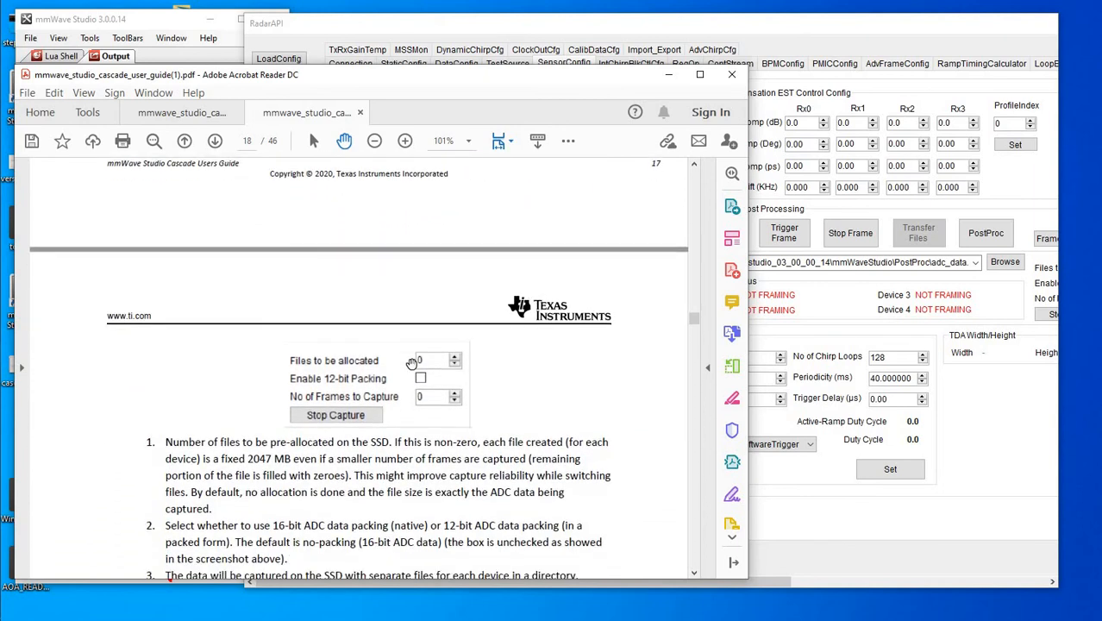
scroll(412, 362, down, 1)
click(411, 366)
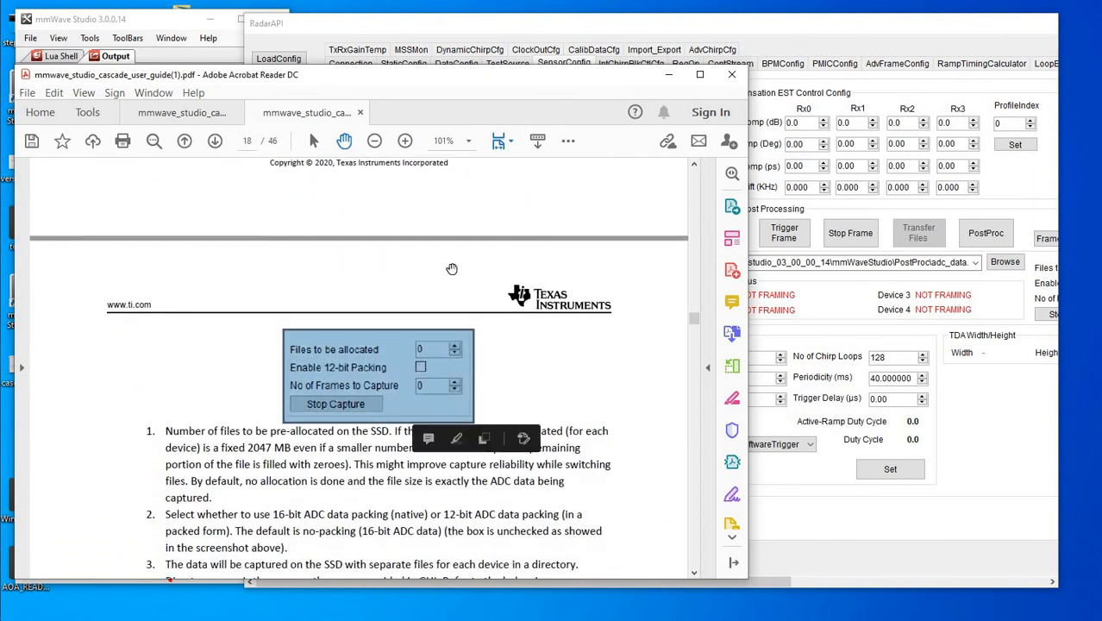
Switch back to the RadarAPI window, bring the full Capture and Post Processing settings into view and select the adc_data.bin file path.
click(576, 26)
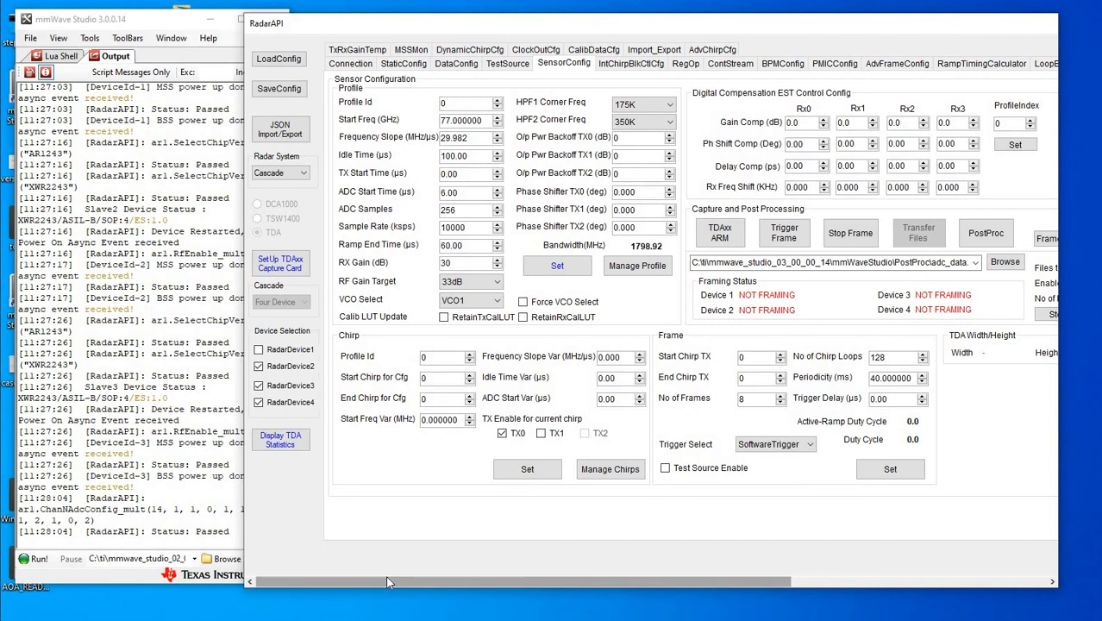
drag(387, 583, 537, 585)
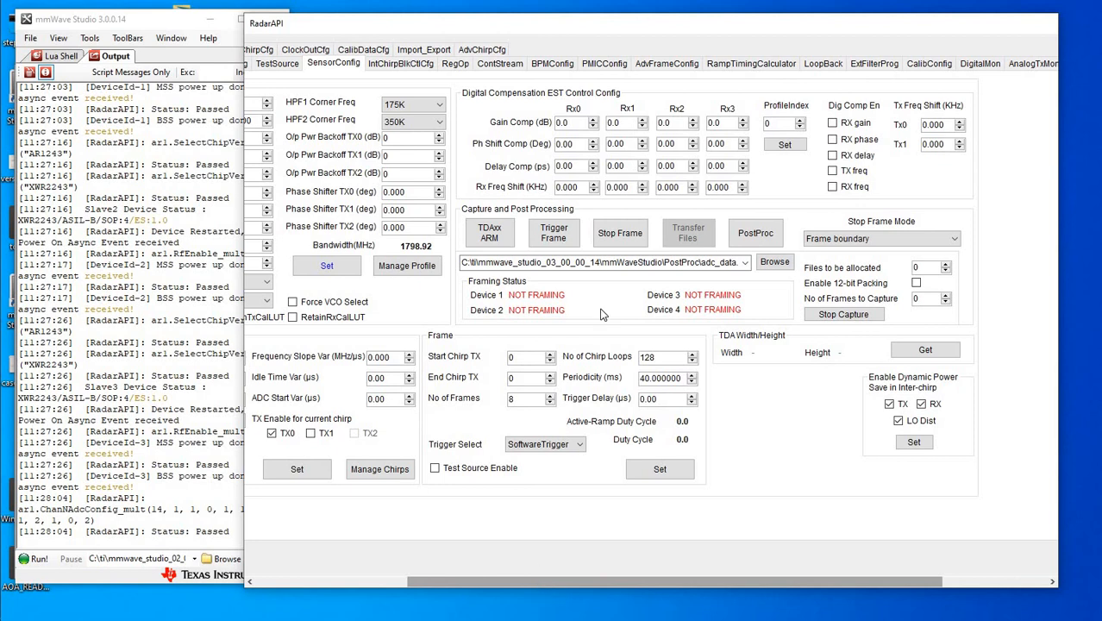
double_click(554, 267)
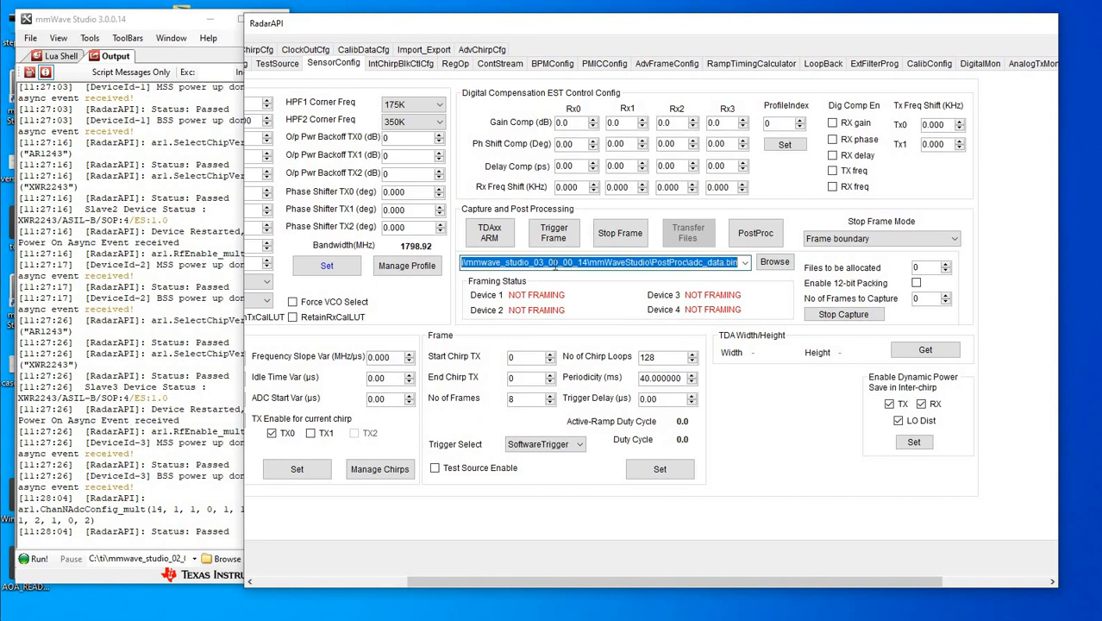